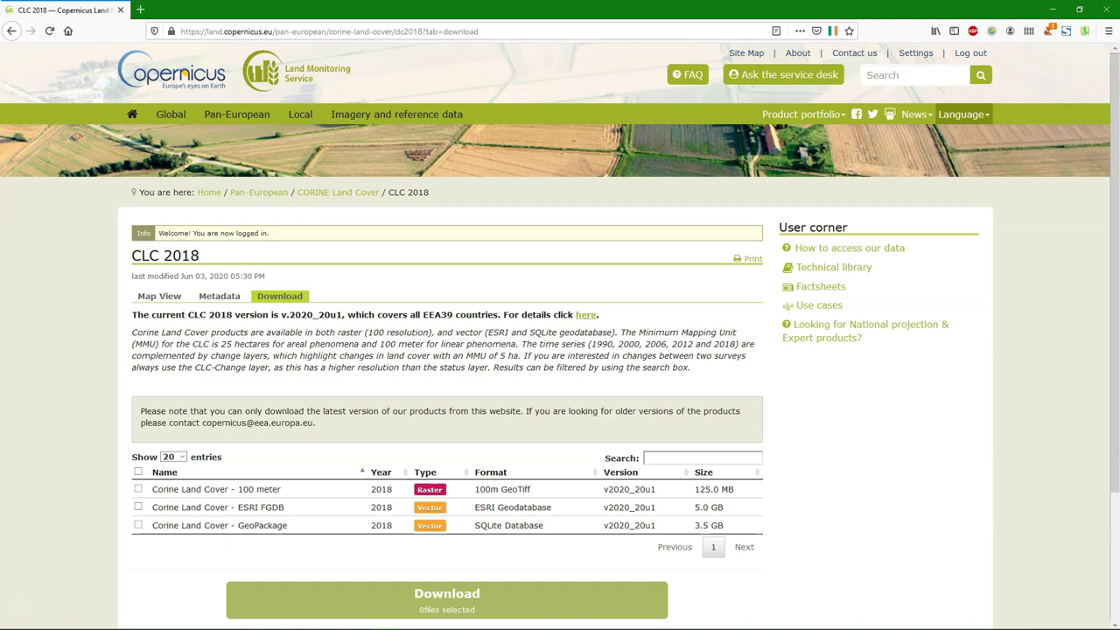
# - Tick Corine Land Cover 100 meter on the CLC 2018 tab and start its download
pyautogui.click(138, 490)
pyautogui.click(461, 609)
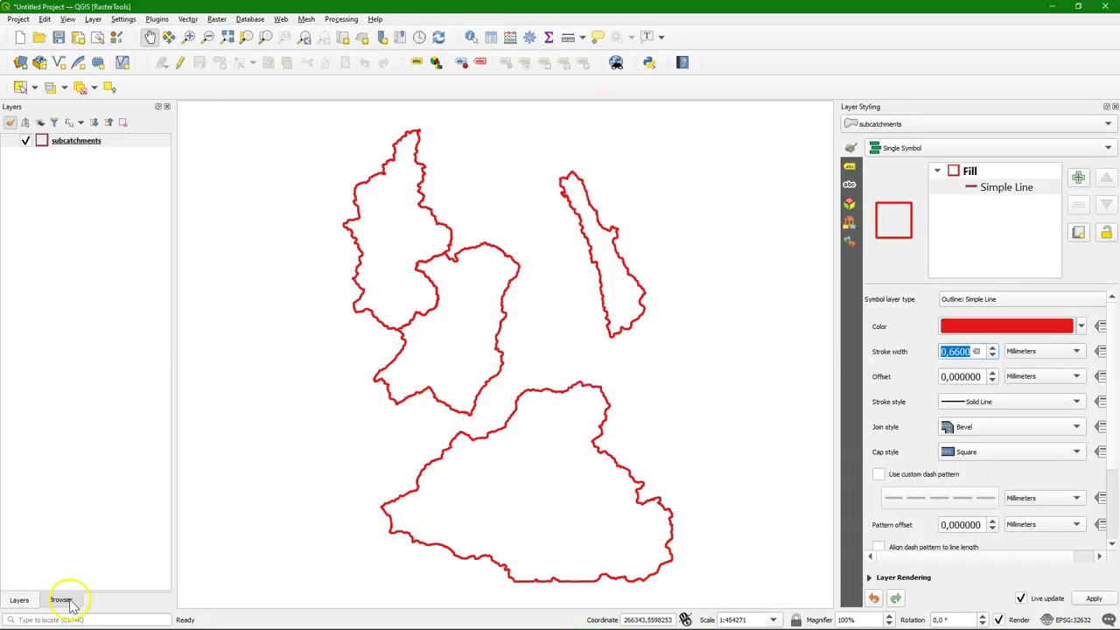
# - Add U2018_CLC2018_V2020_20u1.tif from the Browser to the map, accepting the transformation
pyautogui.click(61, 599)
pyautogui.click(170, 308)
pyautogui.moveTo(131, 311); pyautogui.dragTo(583, 282)
pyautogui.click(670, 518)
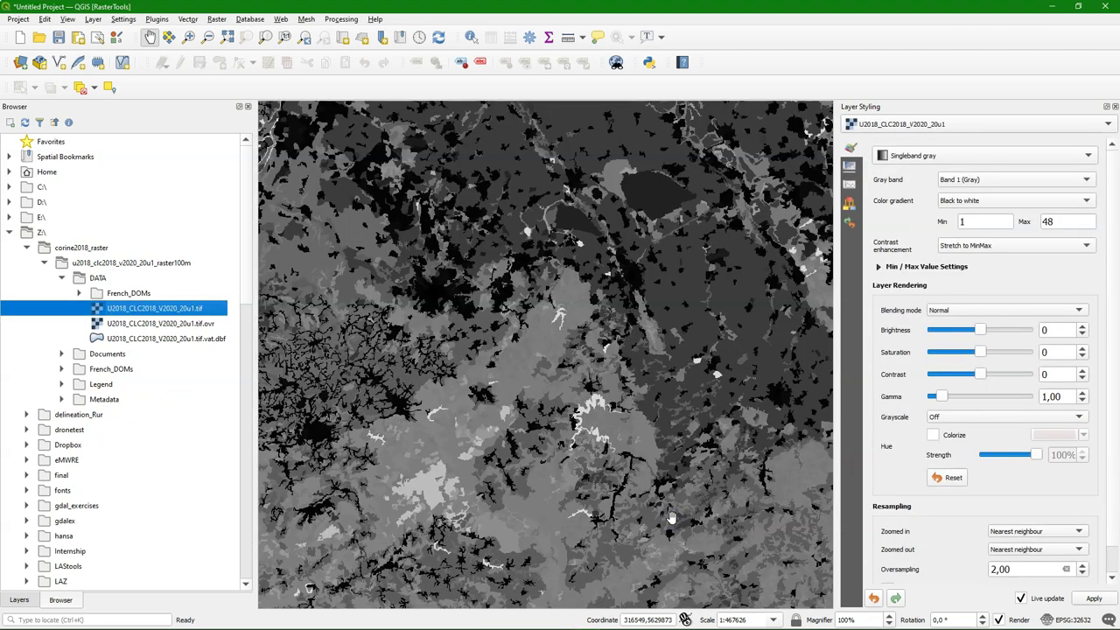
# - Move the subcatchments layer to the top of the Layers panel
pyautogui.click(17, 599)
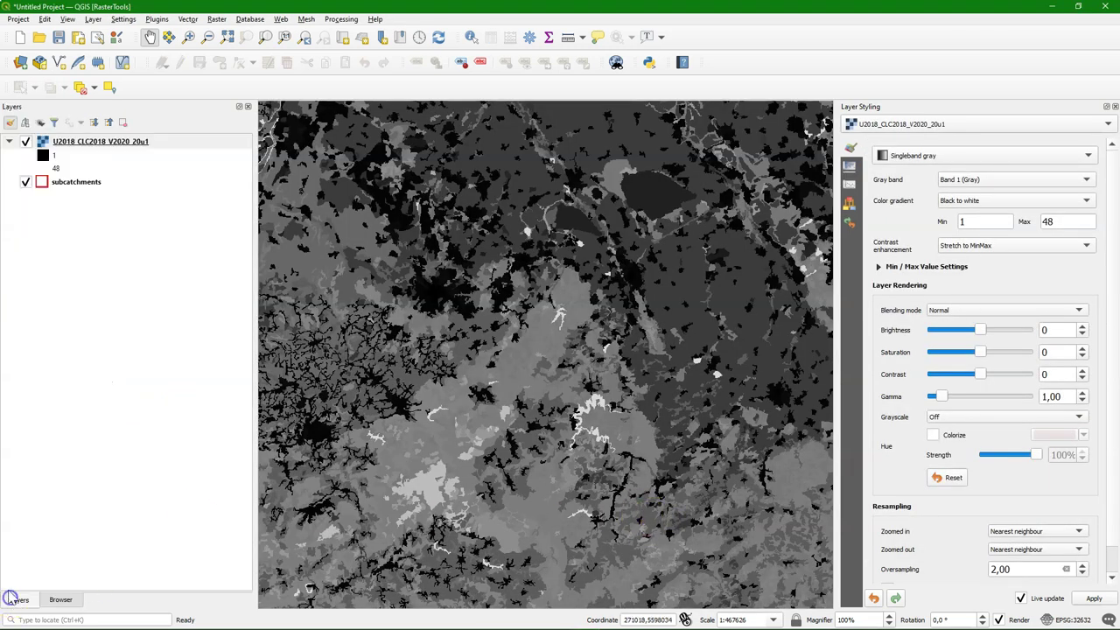
pyautogui.rightClick(91, 181)
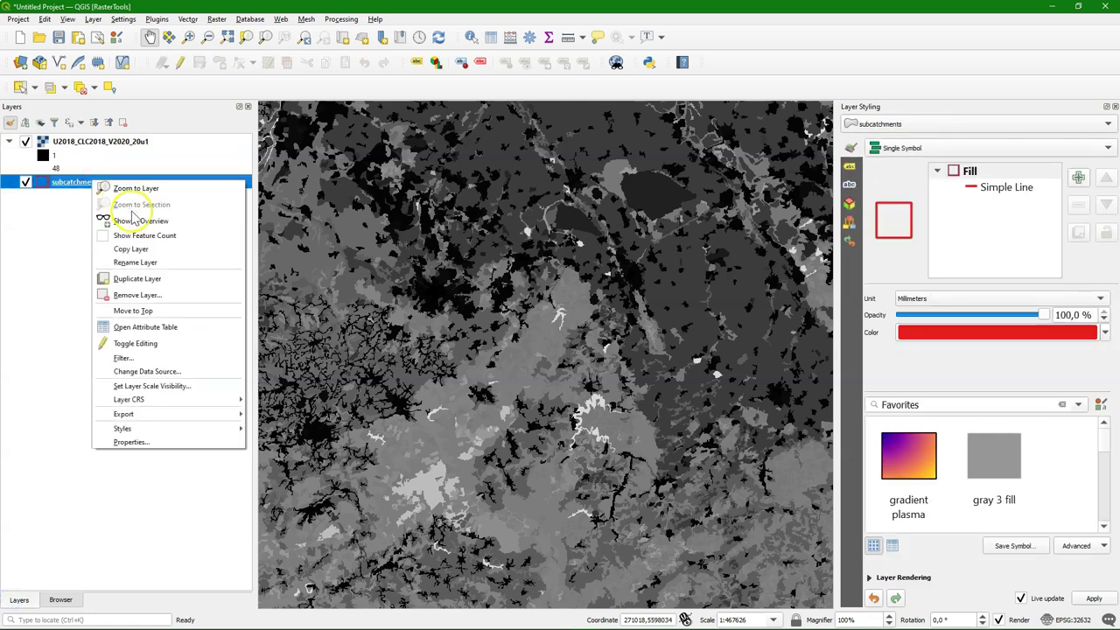
pyautogui.click(138, 310)
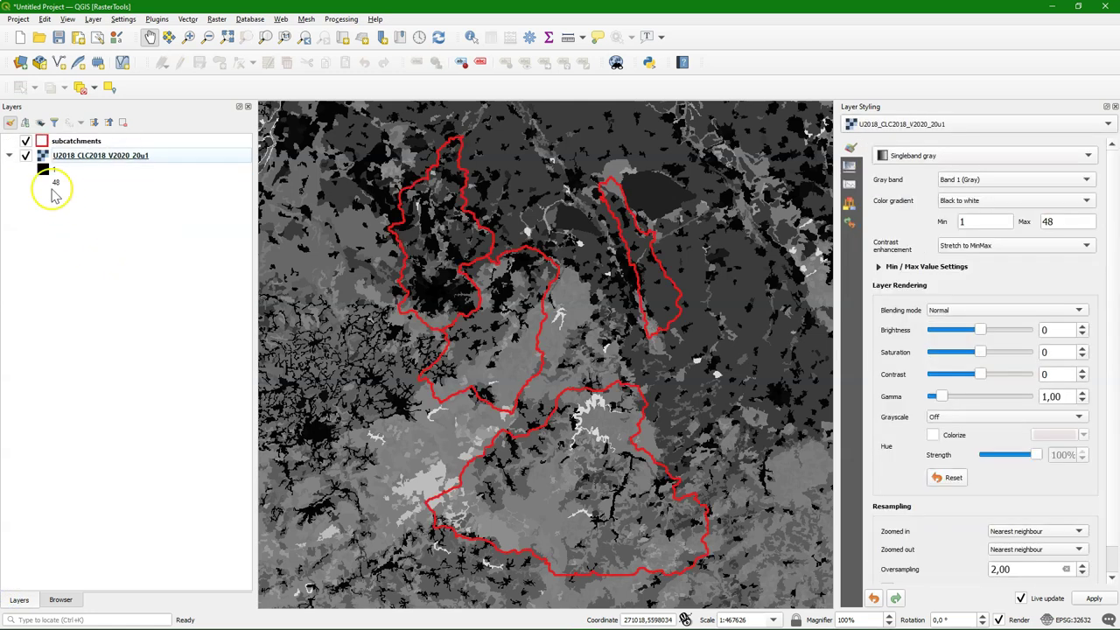
# - Load Legend/clc_legend_qgis_raster.qml as the CORINE raster's style in Layer Properties
pyautogui.rightClick(53, 155)
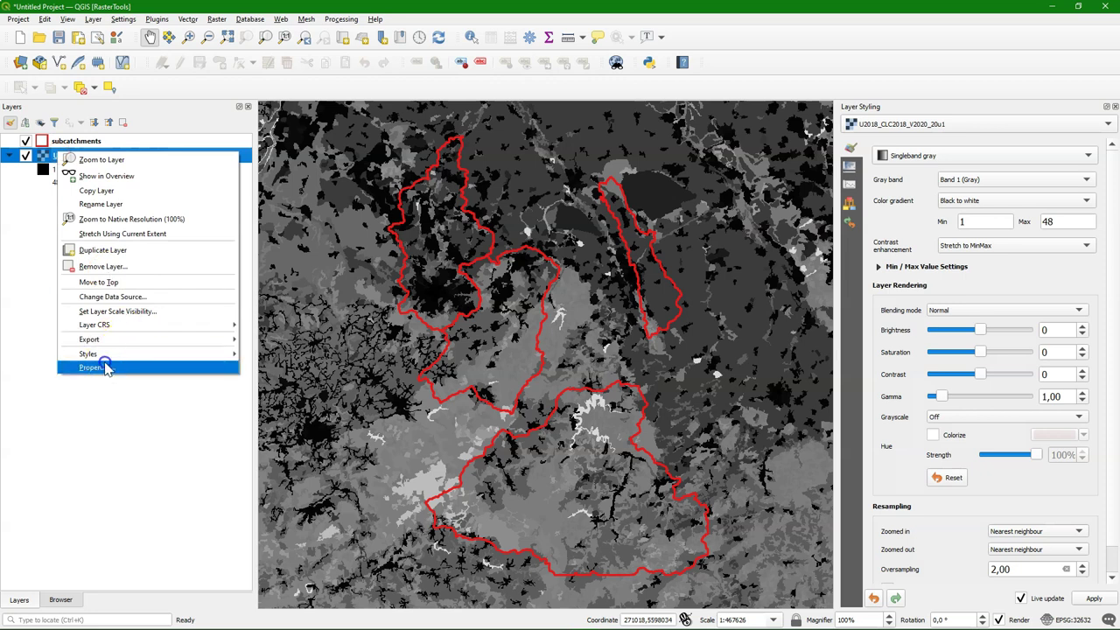
pyautogui.click(91, 368)
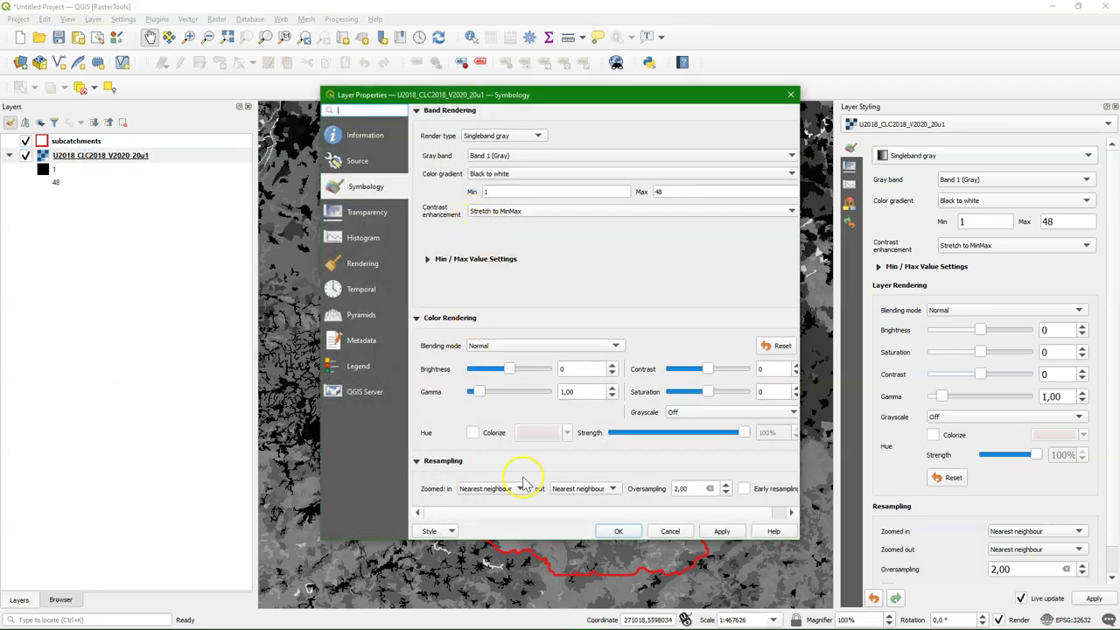
pyautogui.click(446, 531)
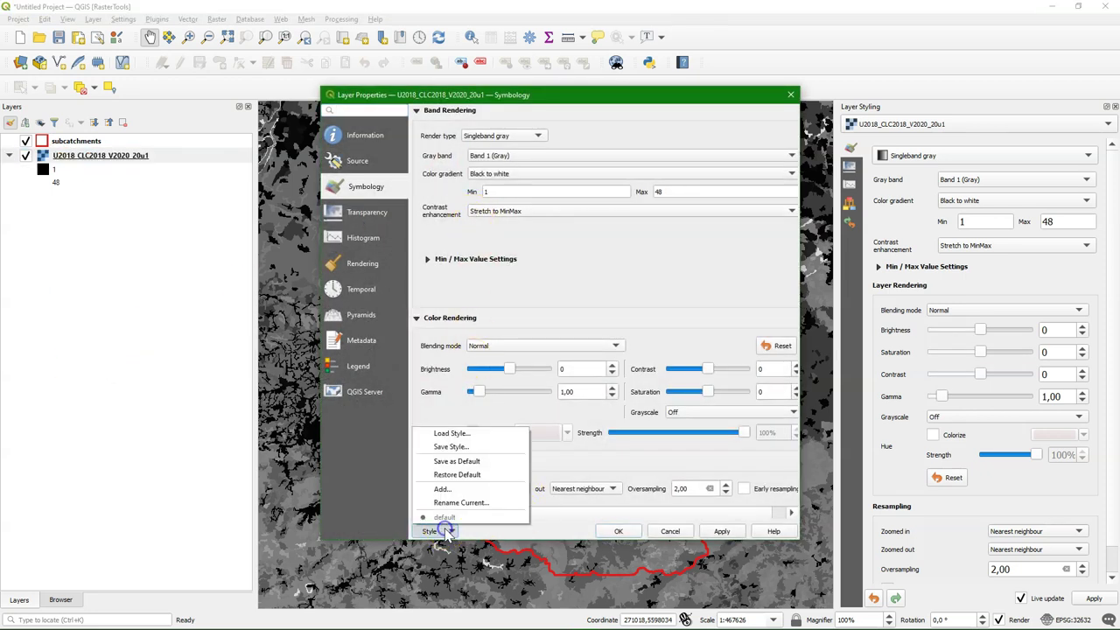
pyautogui.click(451, 433)
pyautogui.doubleClick(483, 181)
pyautogui.click(512, 129)
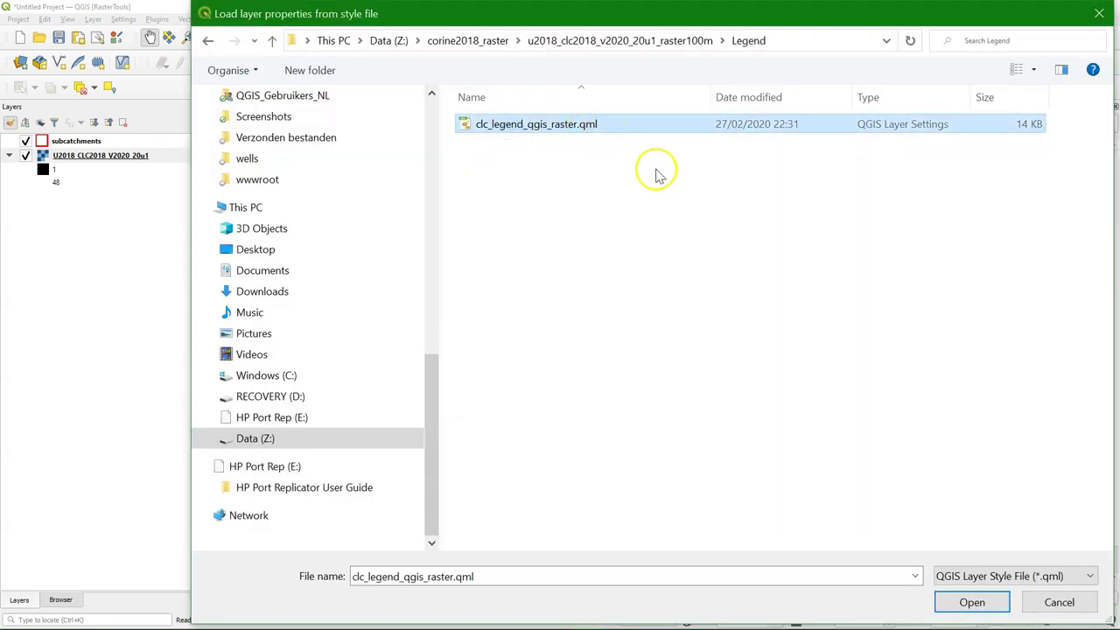
pyautogui.click(994, 602)
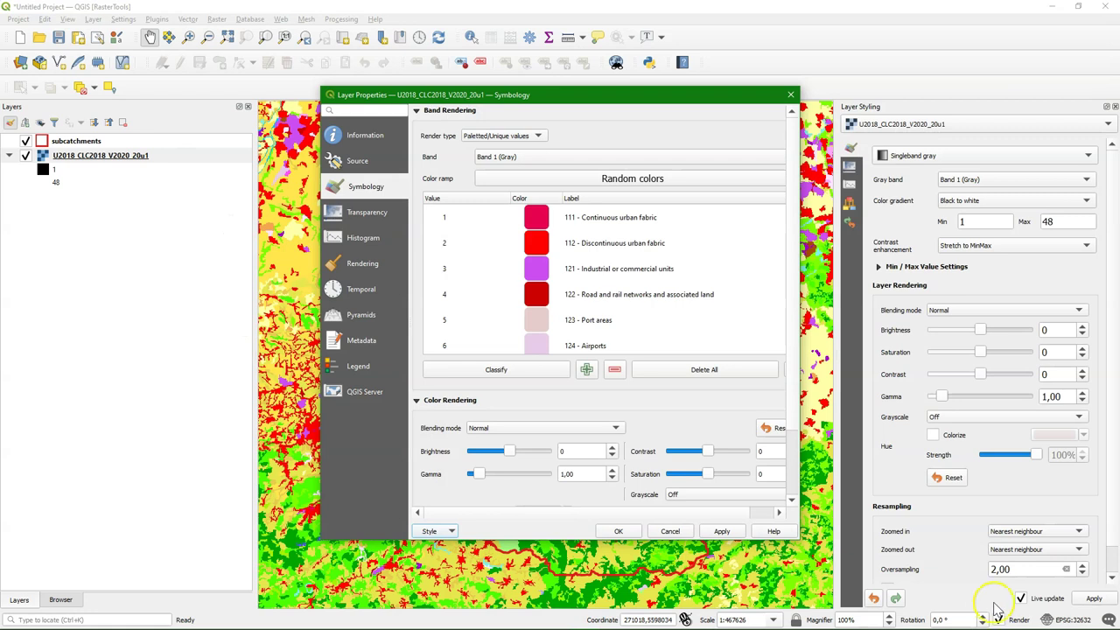
pyautogui.click(614, 531)
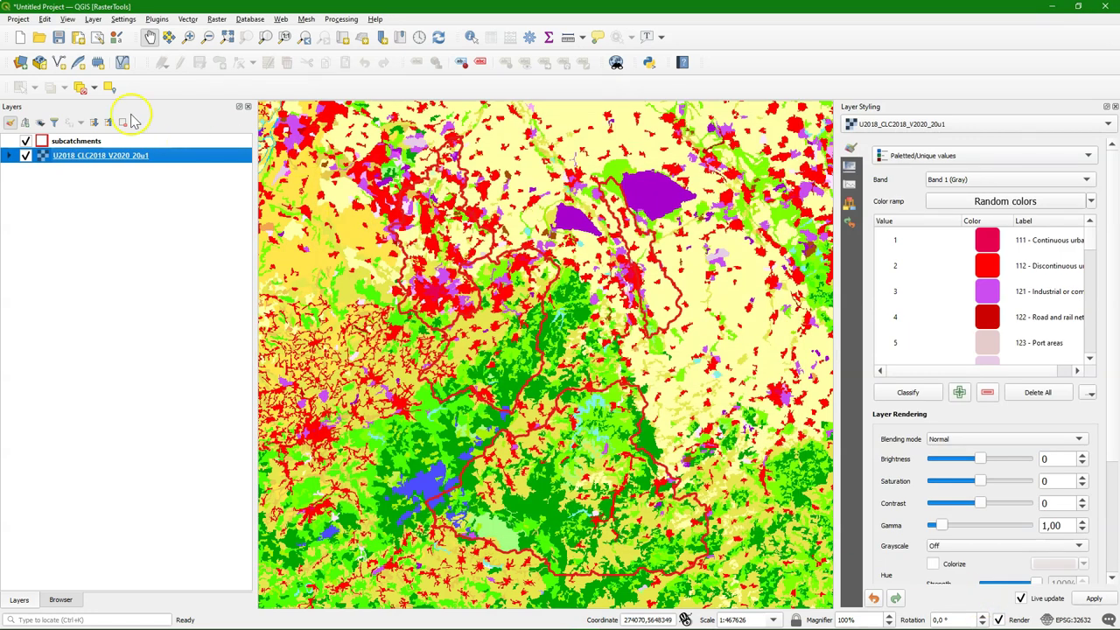
# - Set the subcatchments Simple Line outline colour to black in Layer Styling
pyautogui.click(76, 141)
pyautogui.click(1005, 188)
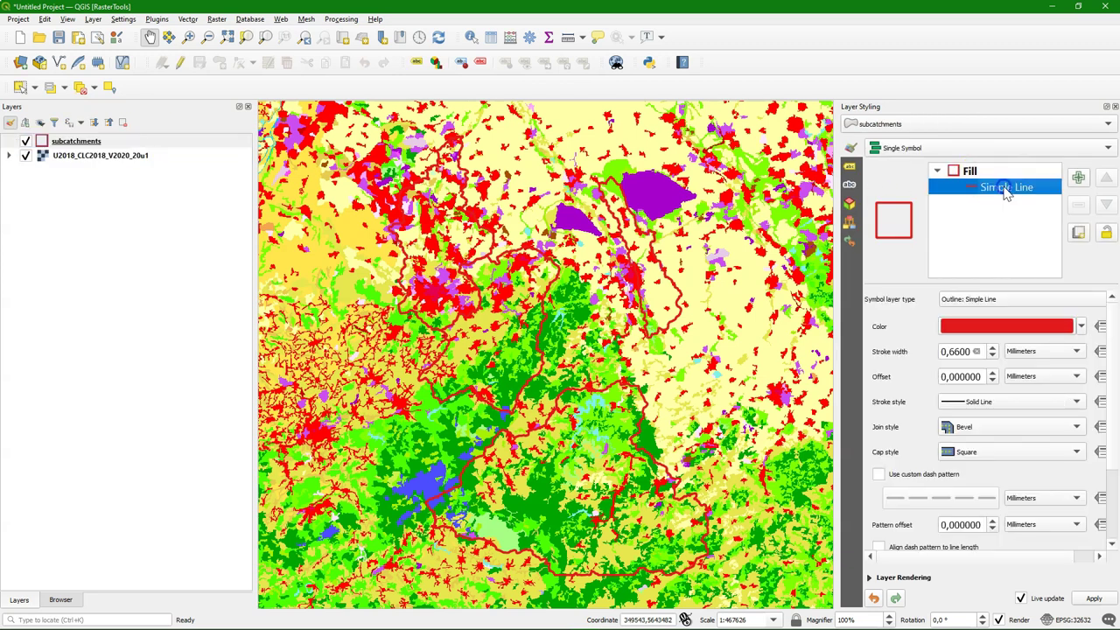
pyautogui.click(1081, 326)
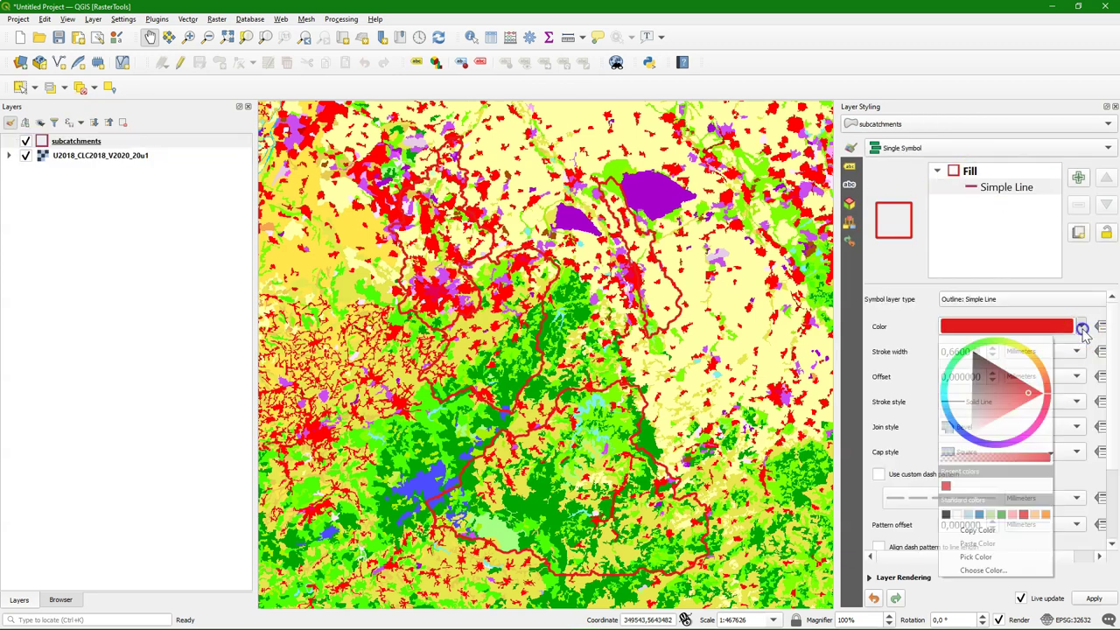
pyautogui.click(945, 514)
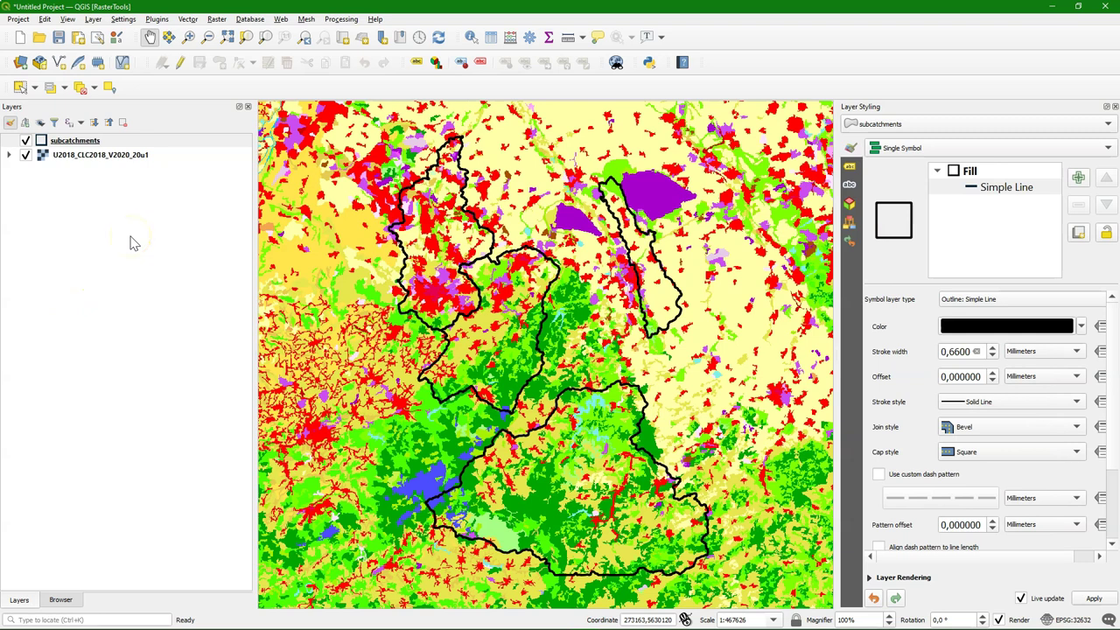
# - Start a Save As export of the CORINE raster to corine2018_UTM_clipped.tif
pyautogui.click(75, 141)
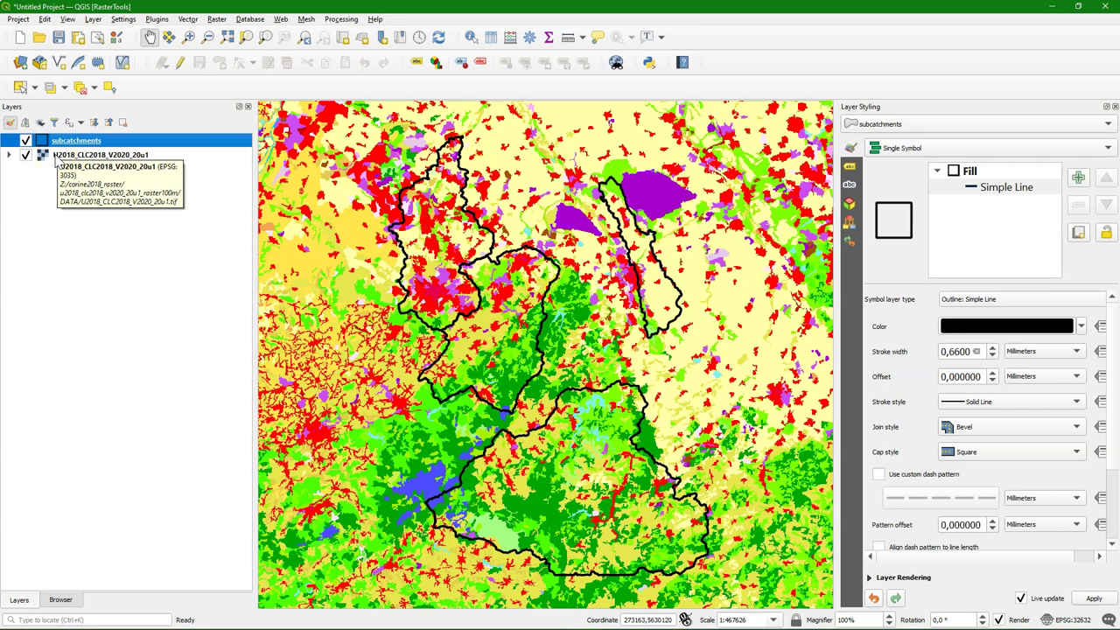
pyautogui.click(56, 154)
pyautogui.rightClick(57, 157)
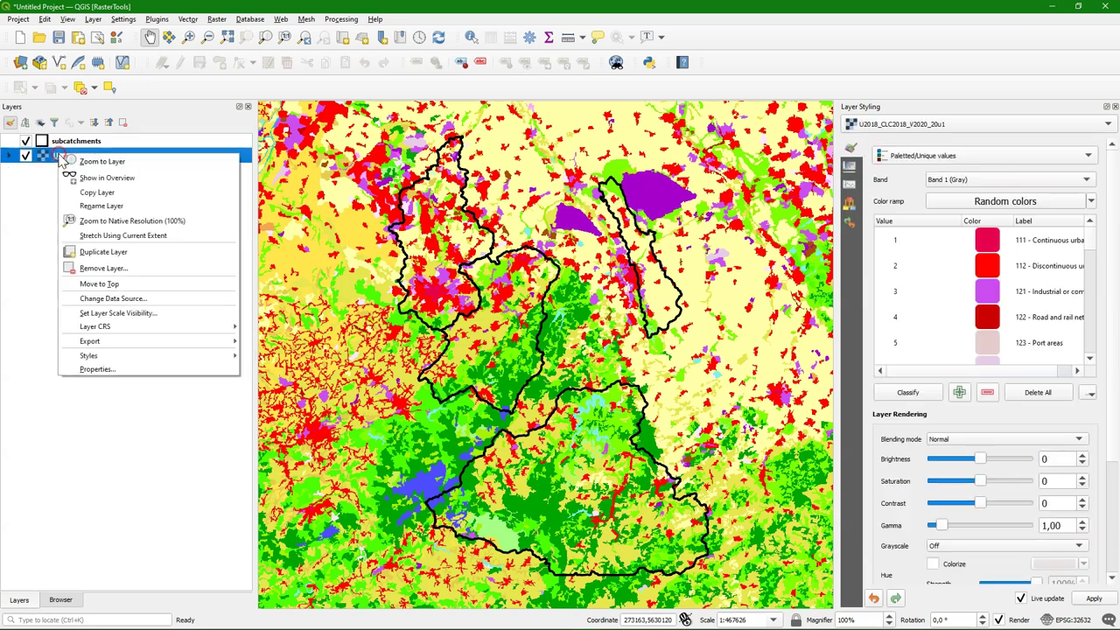
pyautogui.moveTo(197, 341)
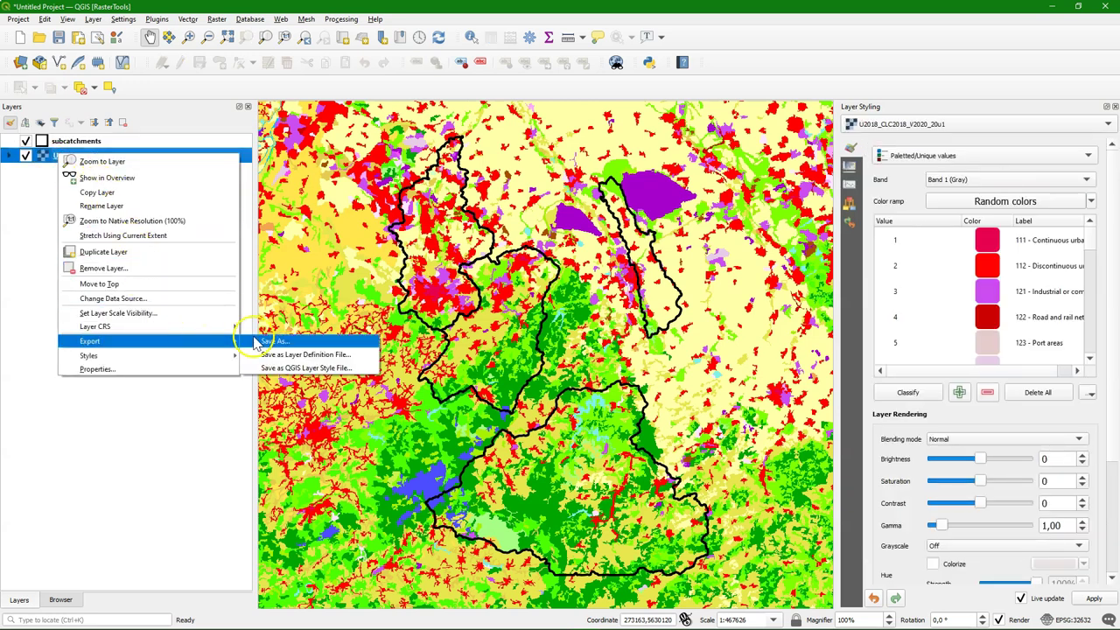
pyautogui.click(278, 342)
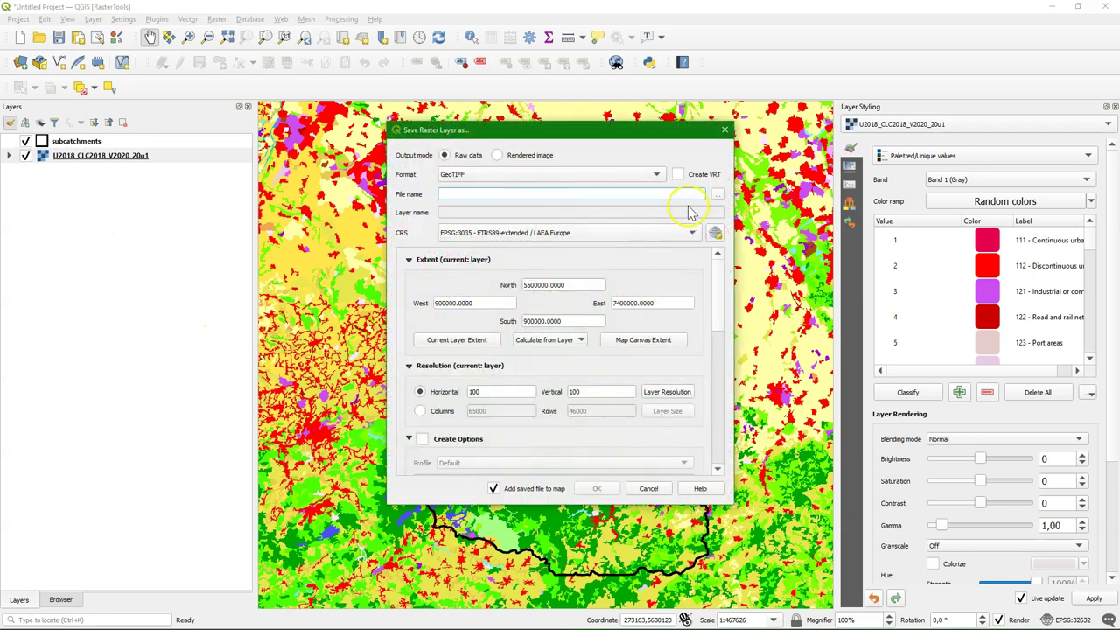
pyautogui.click(716, 194)
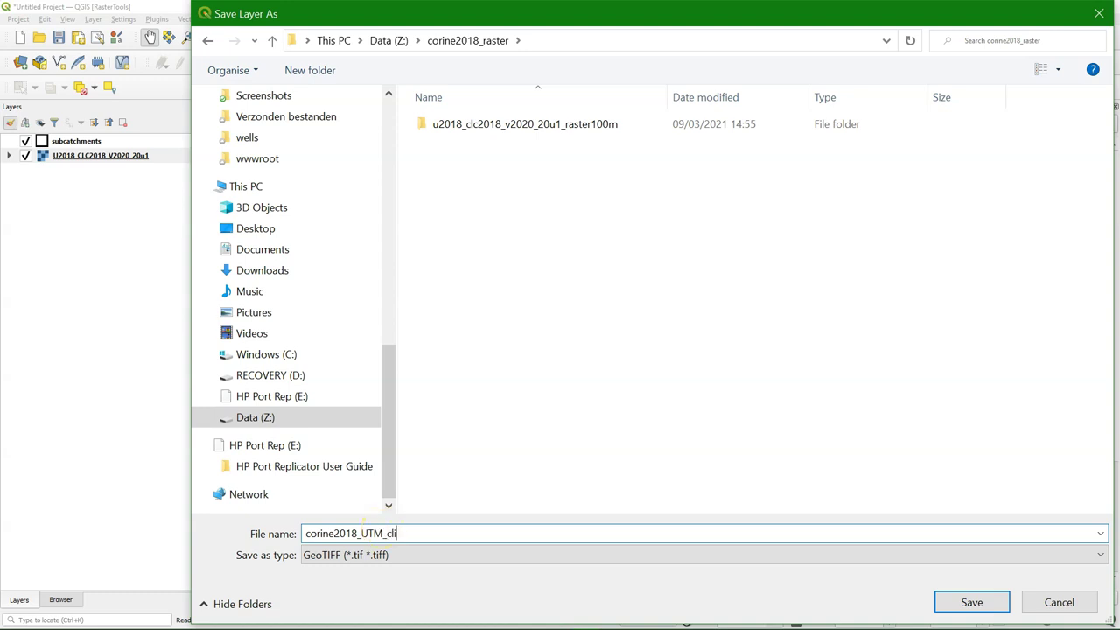
pyautogui.click(985, 607)
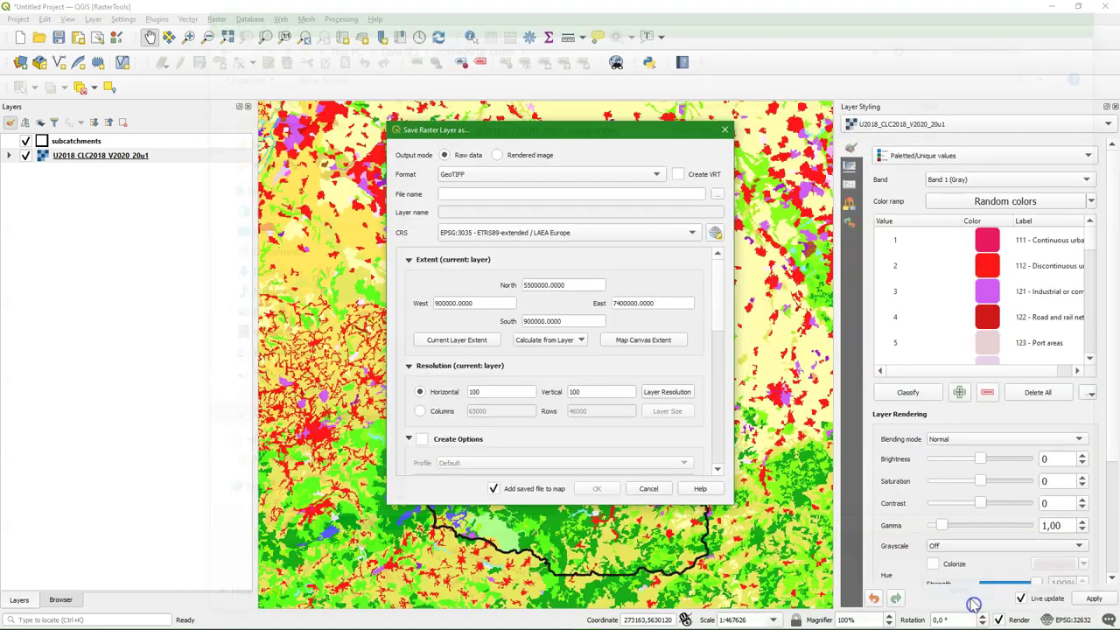
# - Export with CRS EPSG:32632, Map Canvas Extent and 100 × 100 resolution
pyautogui.click(564, 232)
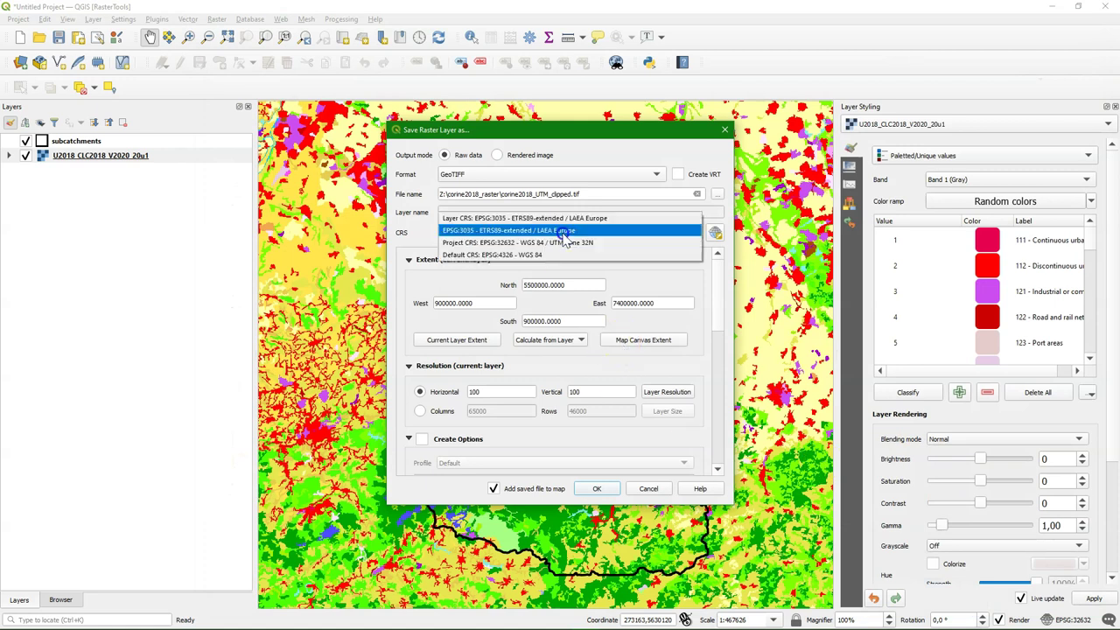
pyautogui.click(560, 242)
pyautogui.click(651, 342)
pyautogui.click(648, 344)
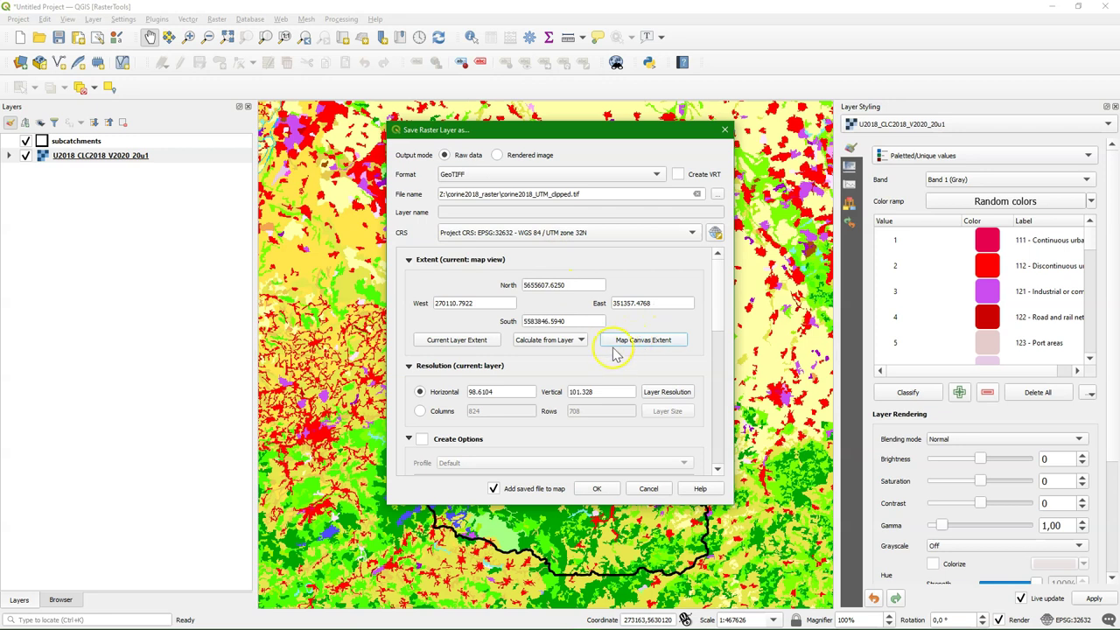
pyautogui.moveTo(520, 391); pyautogui.dragTo(424, 393)
pyautogui.write('100')
pyautogui.moveTo(600, 390); pyautogui.dragTo(491, 391)
pyautogui.write('100')
pyautogui.click(596, 489)
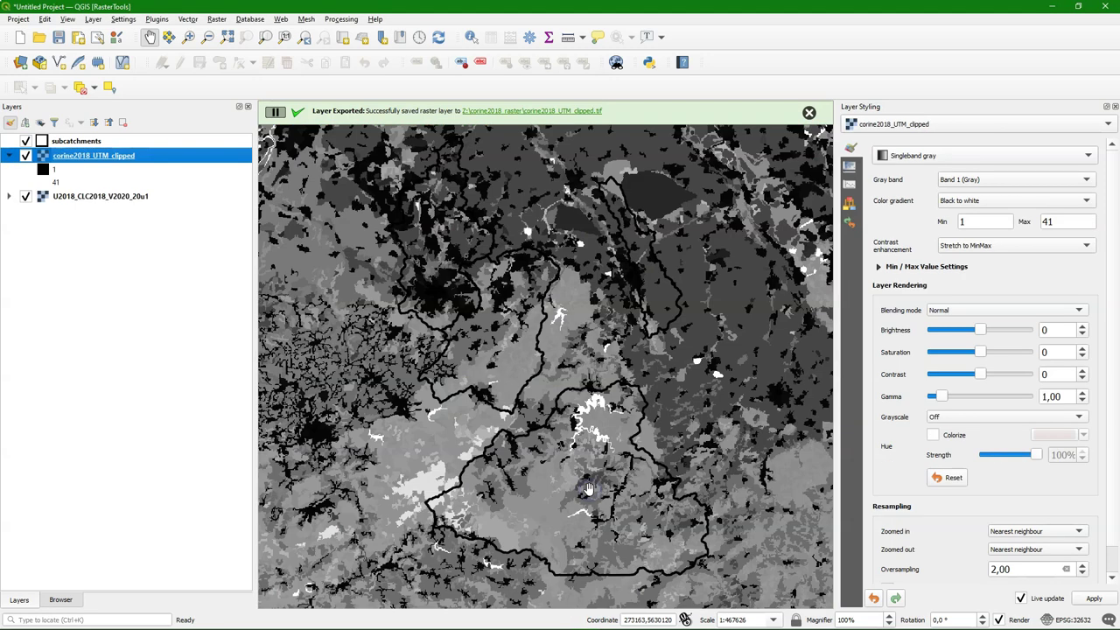
# - Copy the U2018 layer's style and paste it onto corine2018_UTM_clipped
pyautogui.rightClick(76, 199)
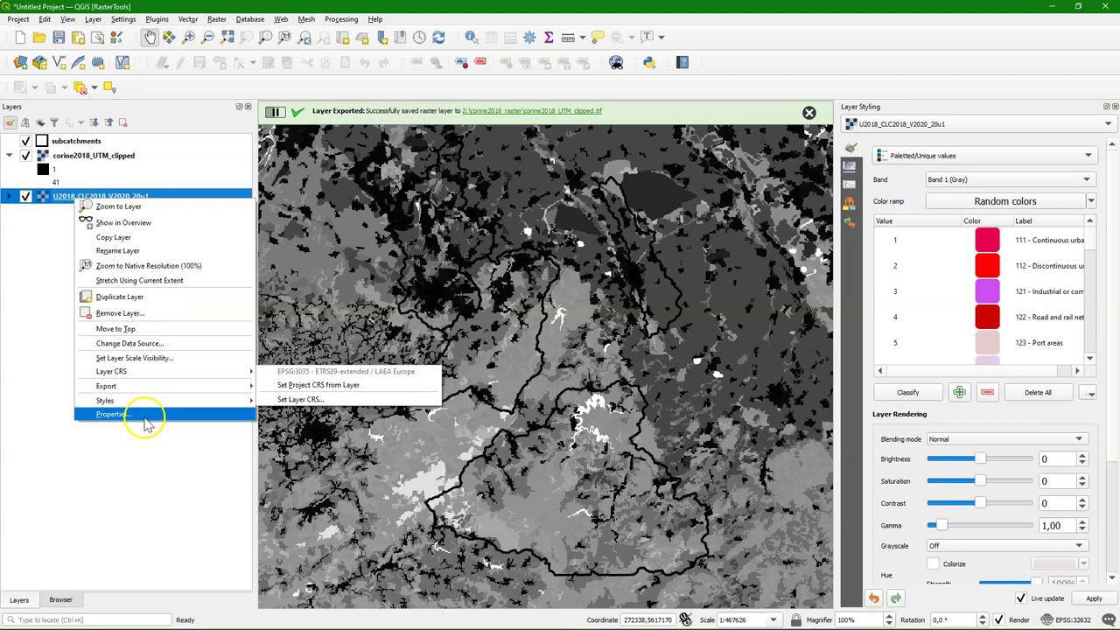
pyautogui.moveTo(162, 407)
pyautogui.click(280, 401)
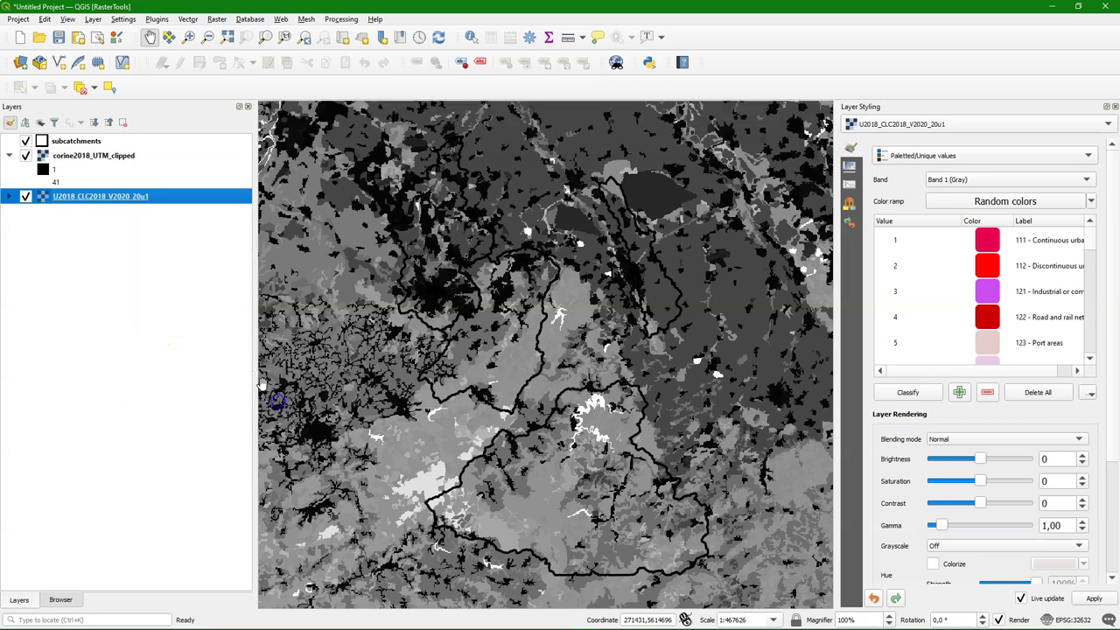
pyautogui.rightClick(103, 158)
pyautogui.moveTo(174, 366)
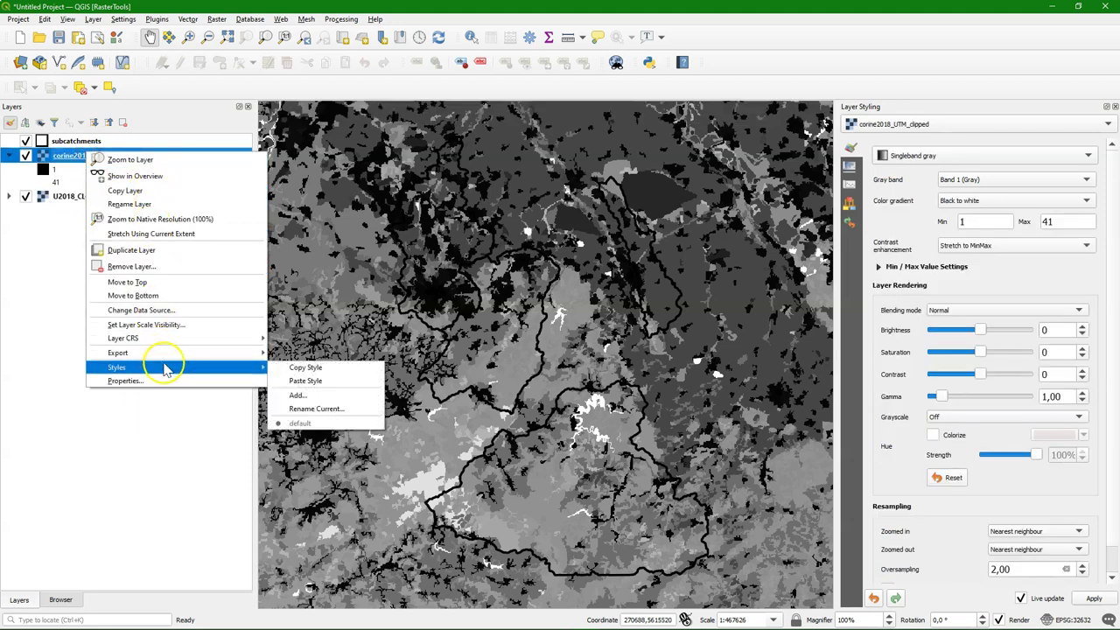
pyautogui.click(310, 382)
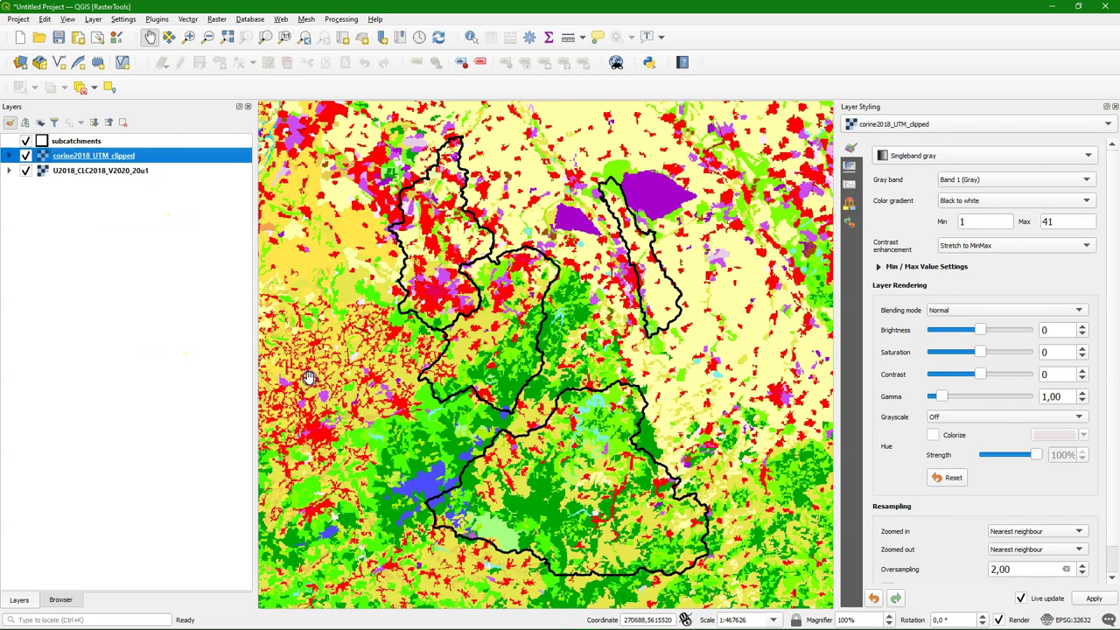
# - Remove the original U2018_CLC2018_V2020_20u1 layer from the project and zoom in
pyautogui.rightClick(70, 172)
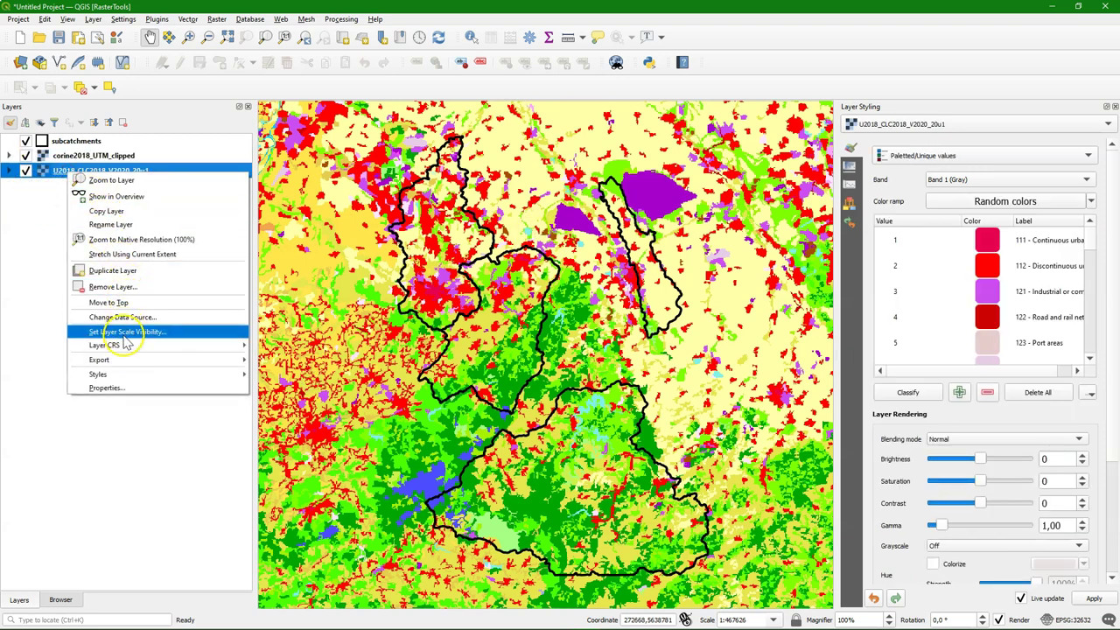
pyautogui.click(129, 288)
pyautogui.click(558, 337)
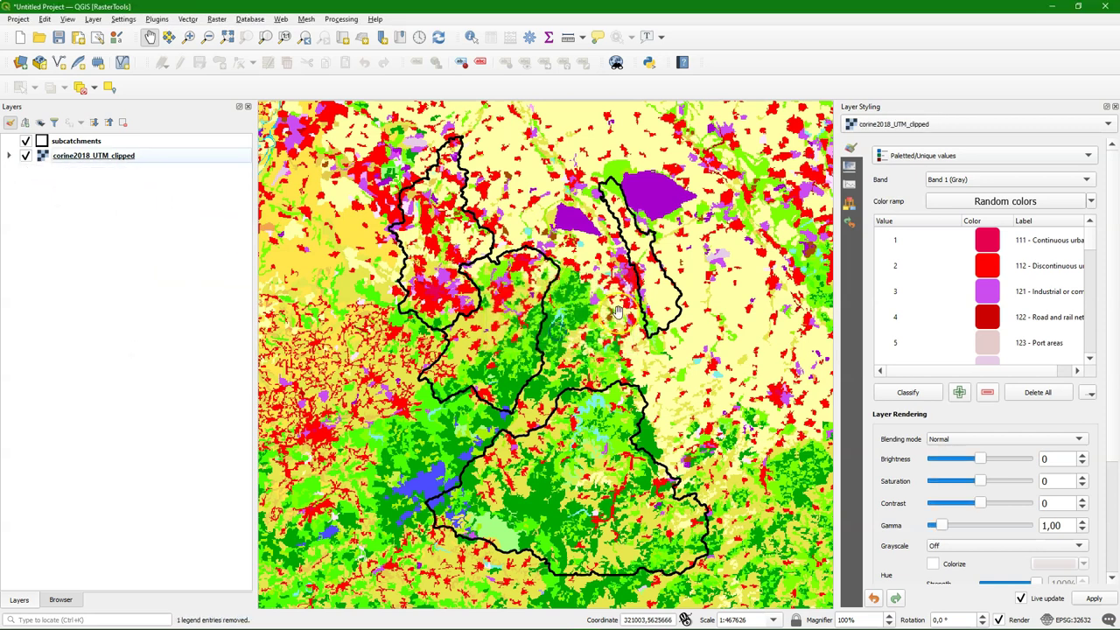
pyautogui.scroll(1, 617, 311)
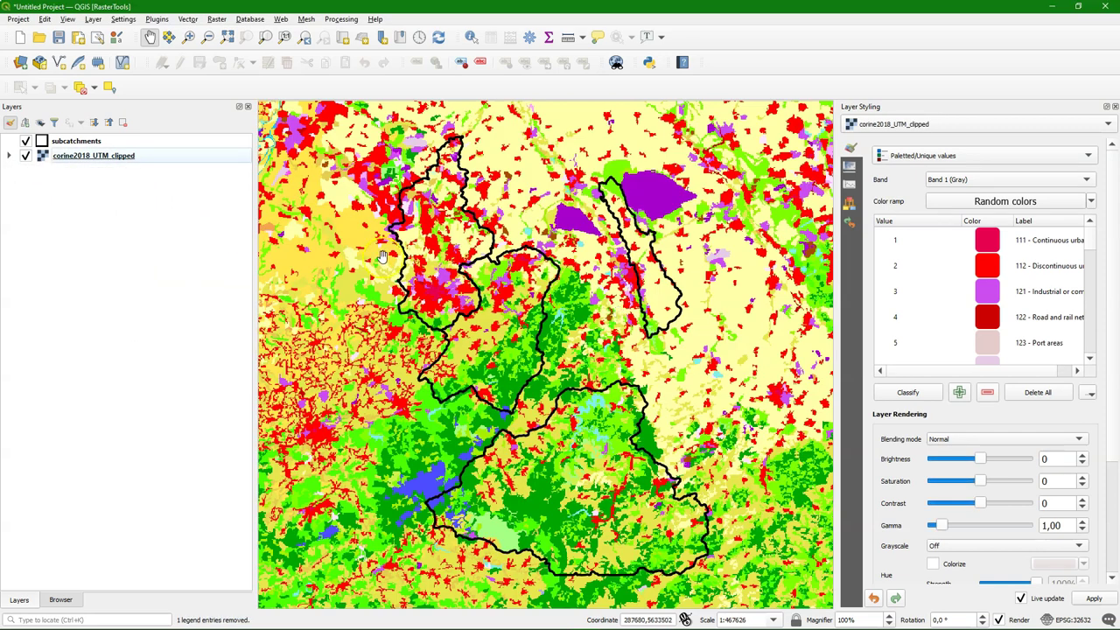
# - Close Layer Styling, open Processing > Toolbox and expand Raster analysis
pyautogui.click(1114, 106)
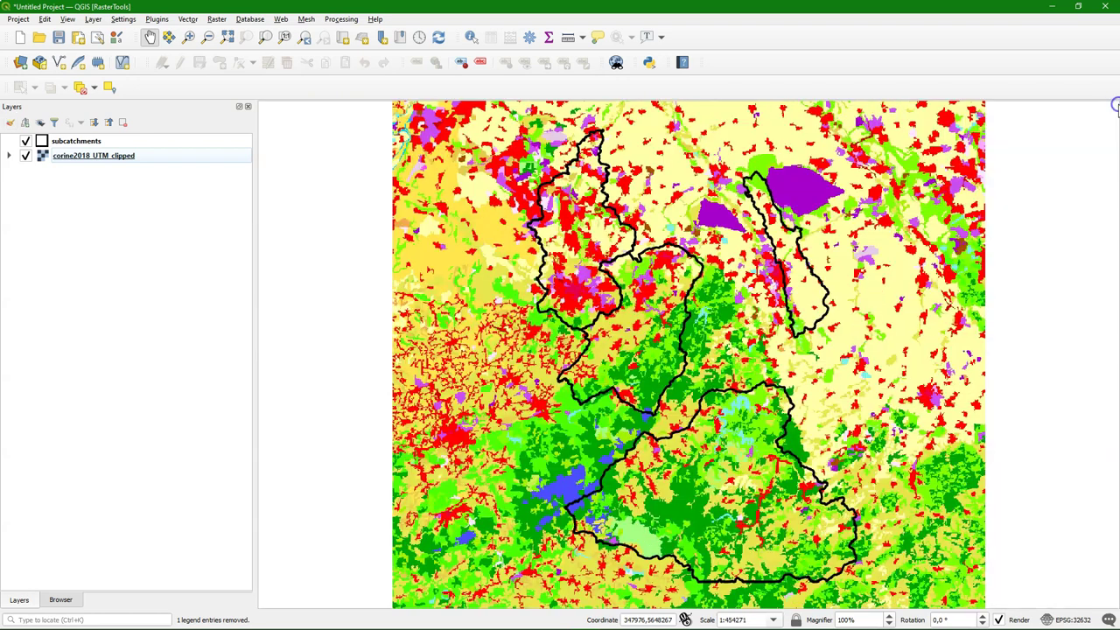
pyautogui.click(340, 18)
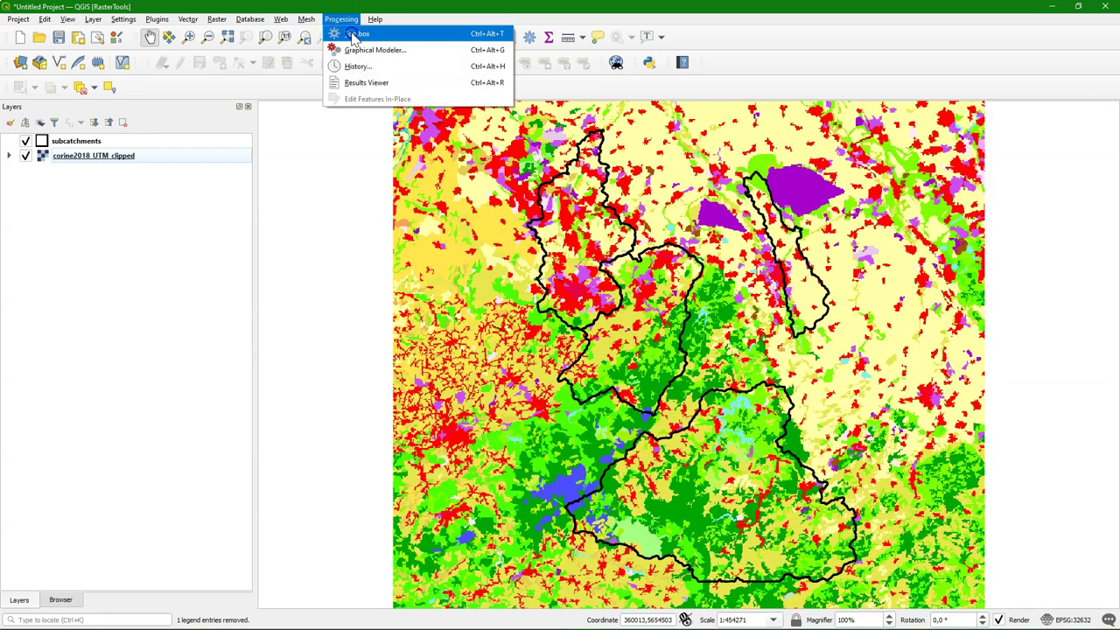
pyautogui.click(350, 32)
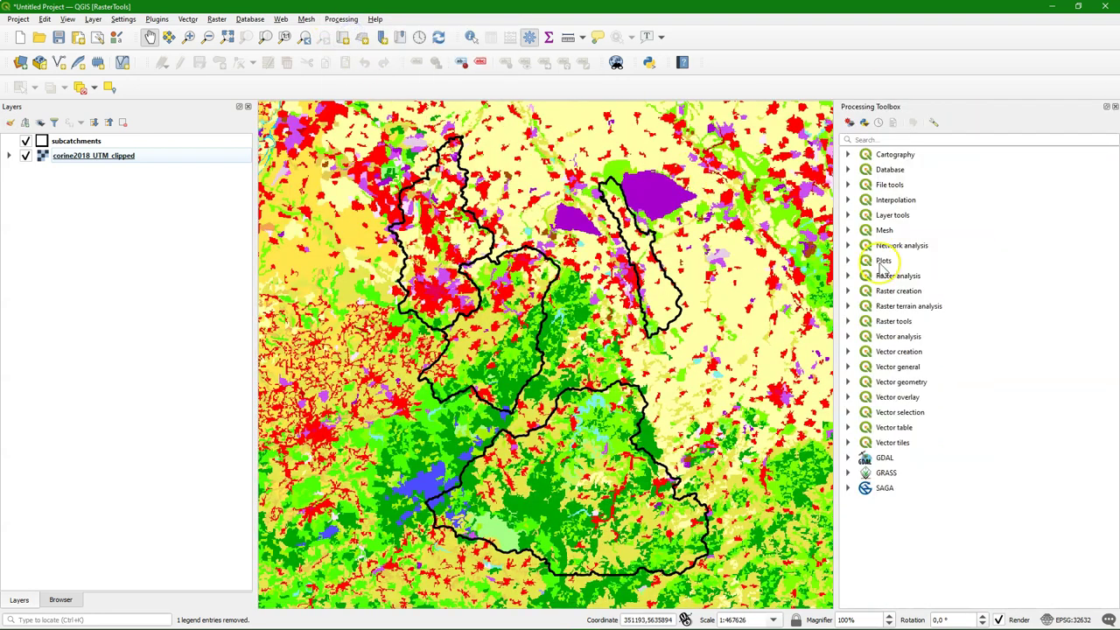
pyautogui.click(847, 275)
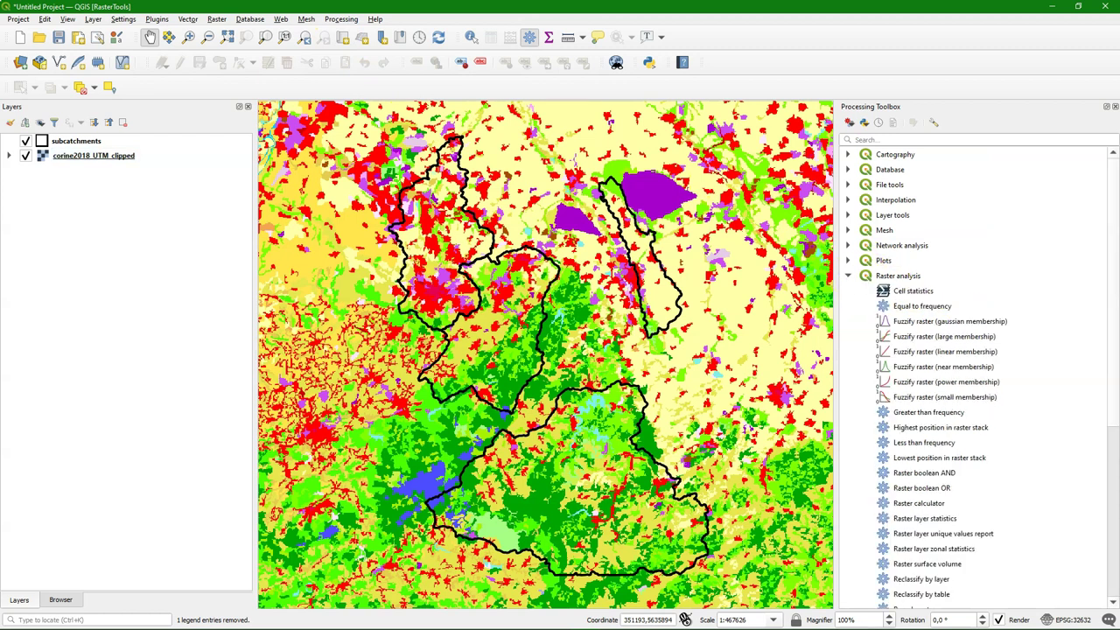
# - Run Raster layer unique values report on the clipped raster with a temporary output table
pyautogui.scroll(-3, 945, 311)
pyautogui.doubleClick(933, 412)
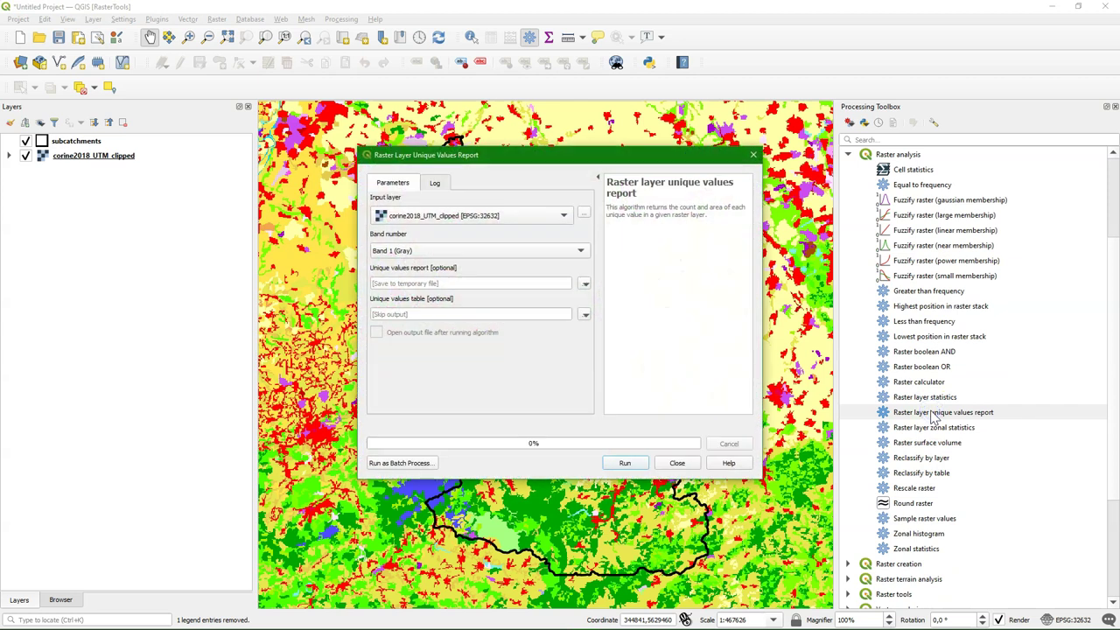
pyautogui.click(585, 314)
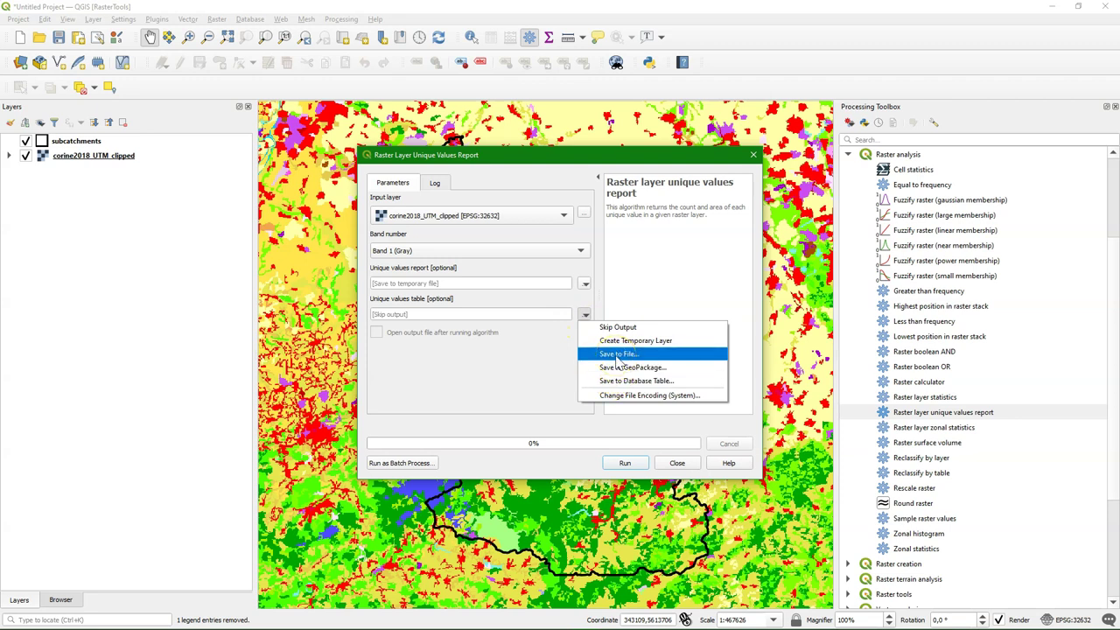
pyautogui.click(622, 340)
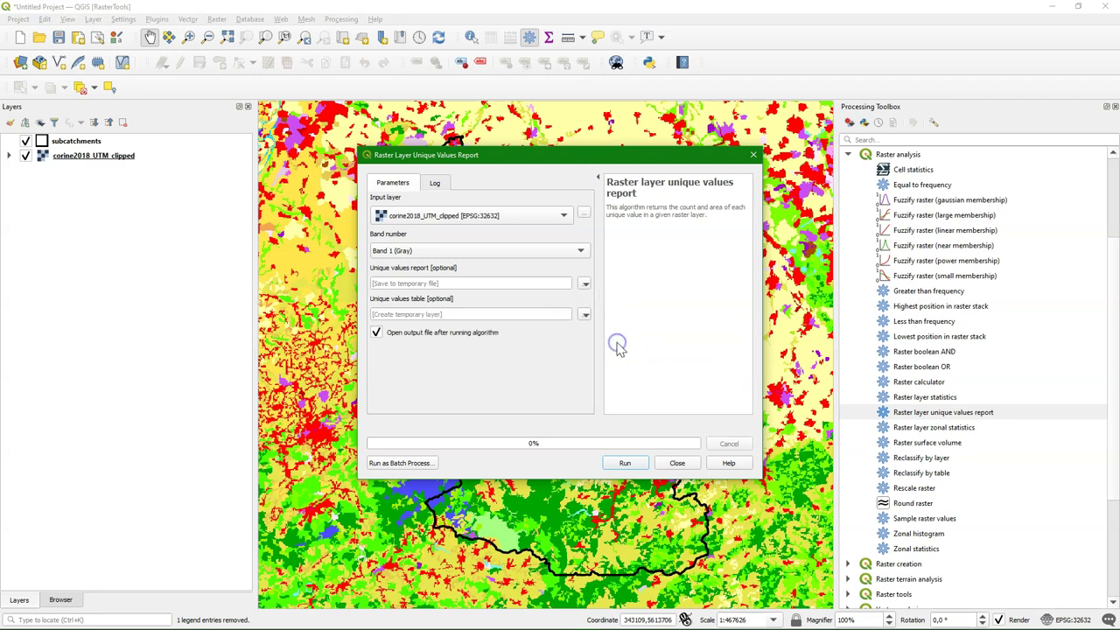
pyautogui.click(636, 464)
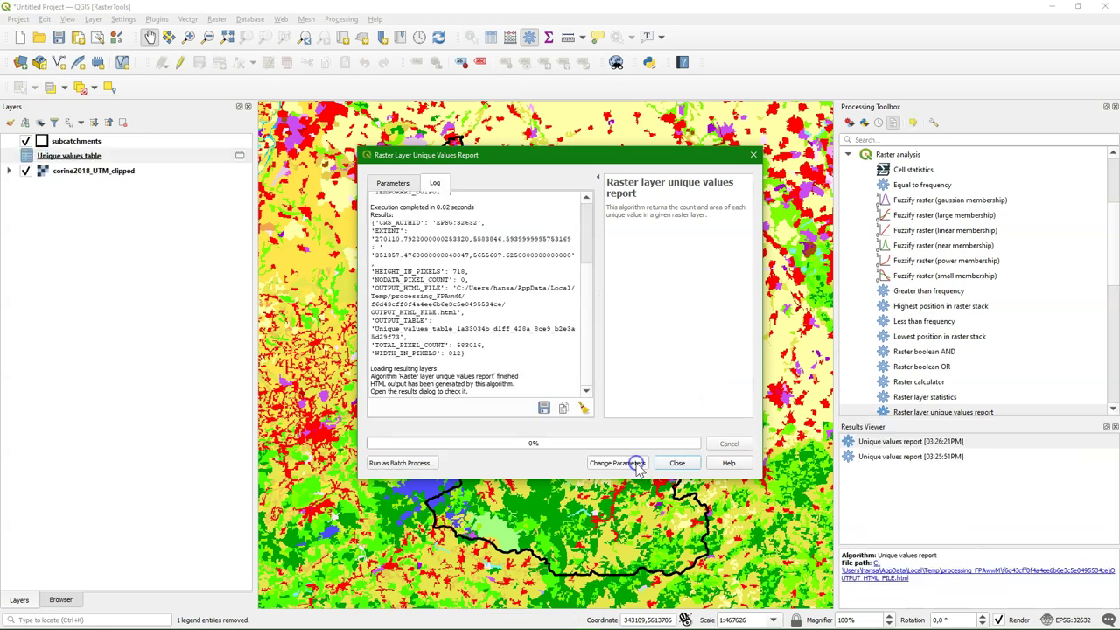
pyautogui.click(676, 464)
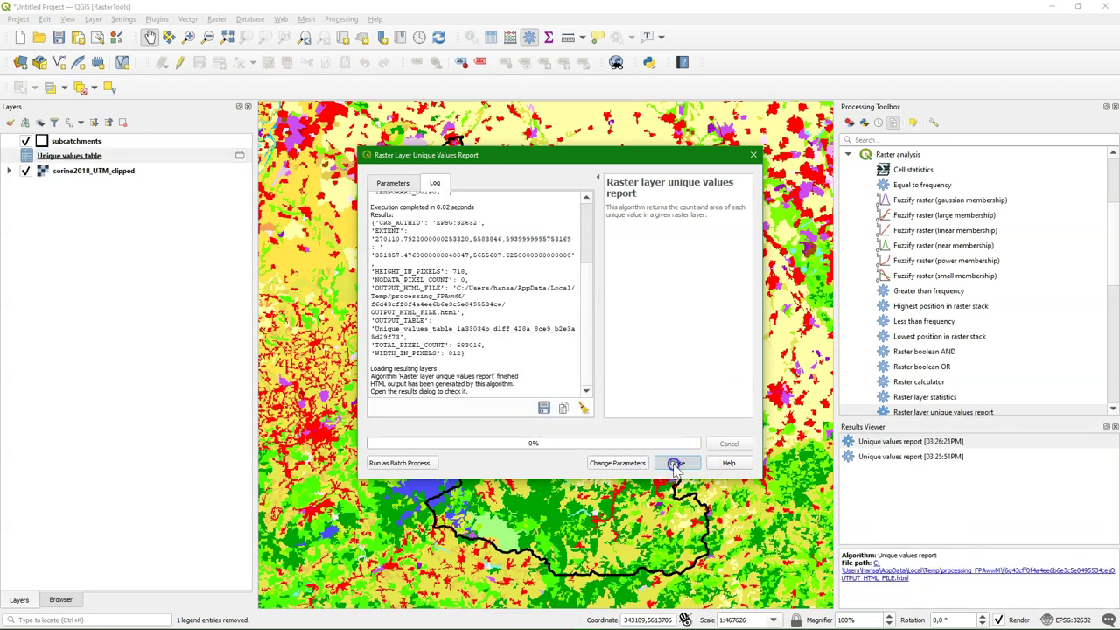
pyautogui.rightClick(68, 155)
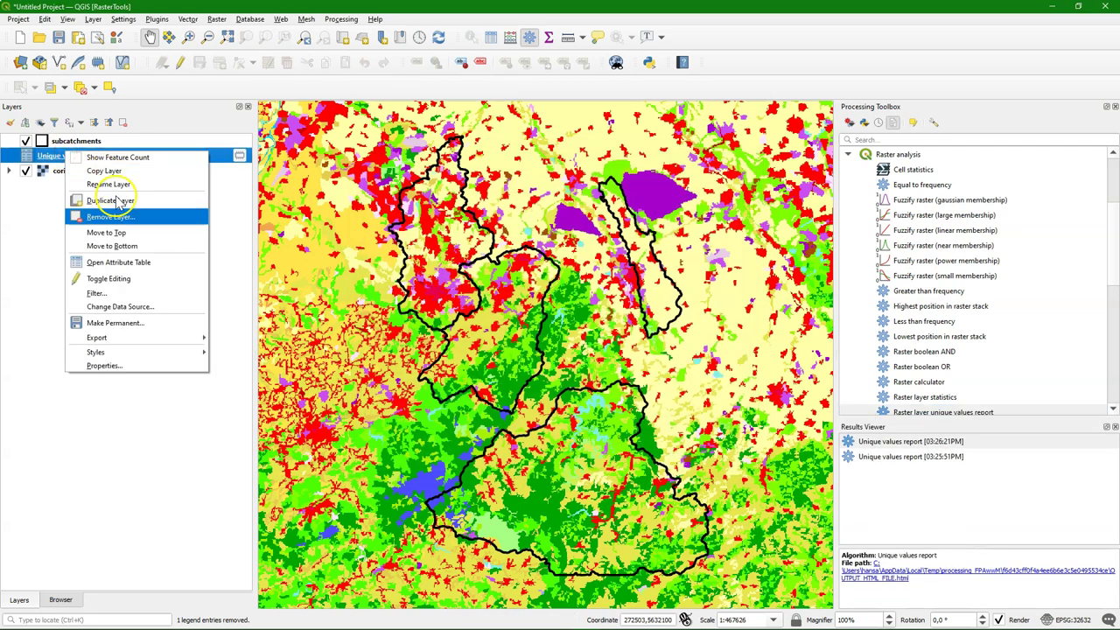
pyautogui.click(140, 263)
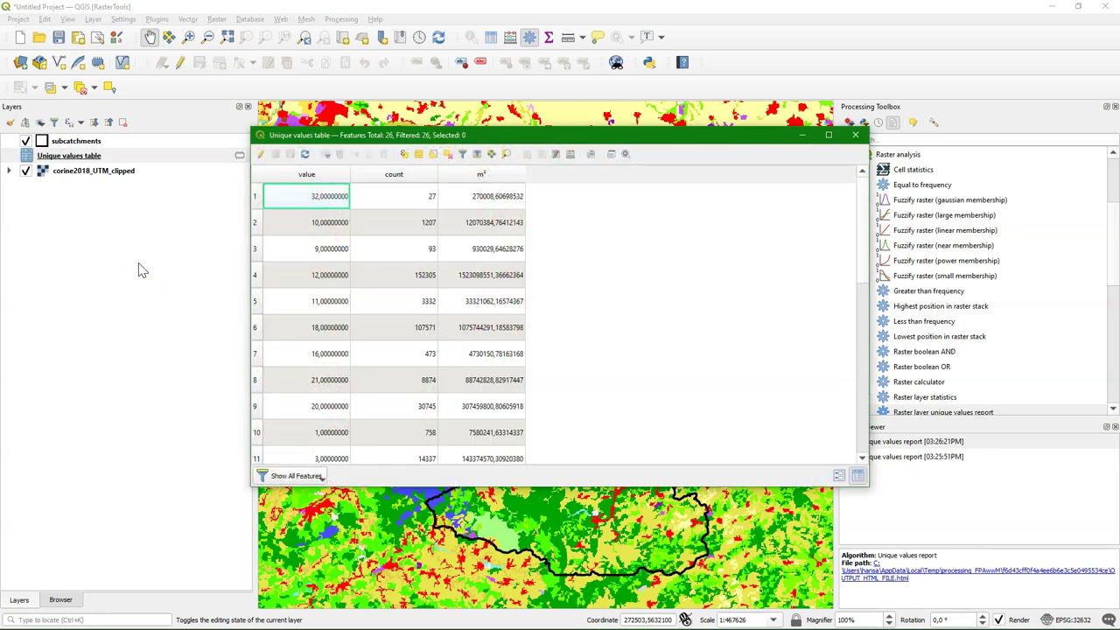
pyautogui.click(156, 259)
pyautogui.moveTo(861, 210); pyautogui.dragTo(868, 174)
pyautogui.click(857, 136)
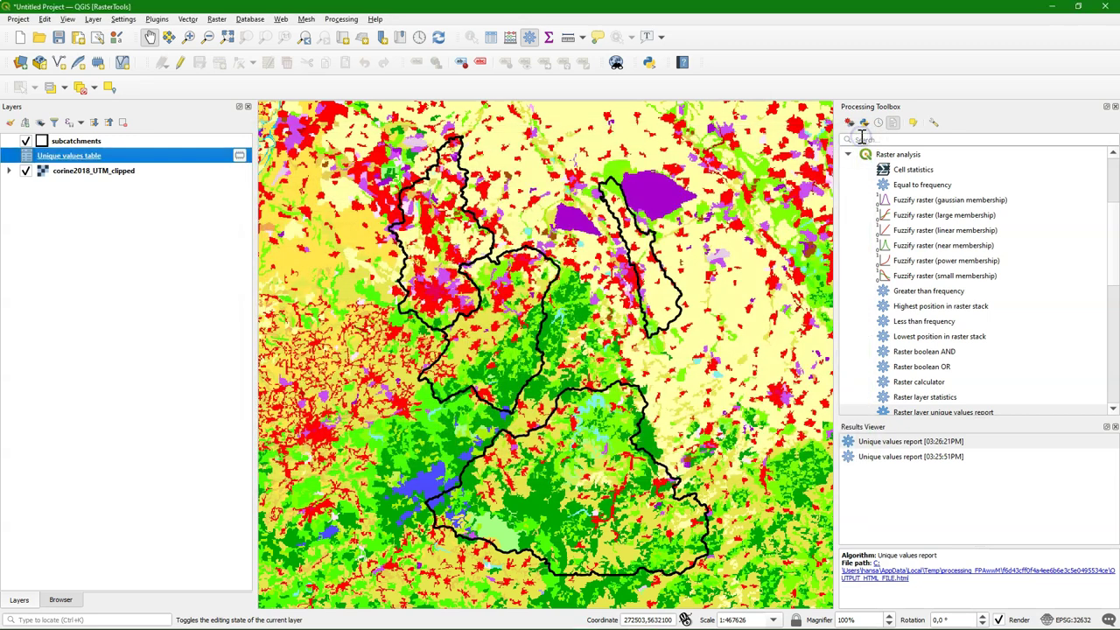
# - Run Zonal histogram on corine2018_UTM_clipped using the subcatchments as zones
pyautogui.click(1114, 275)
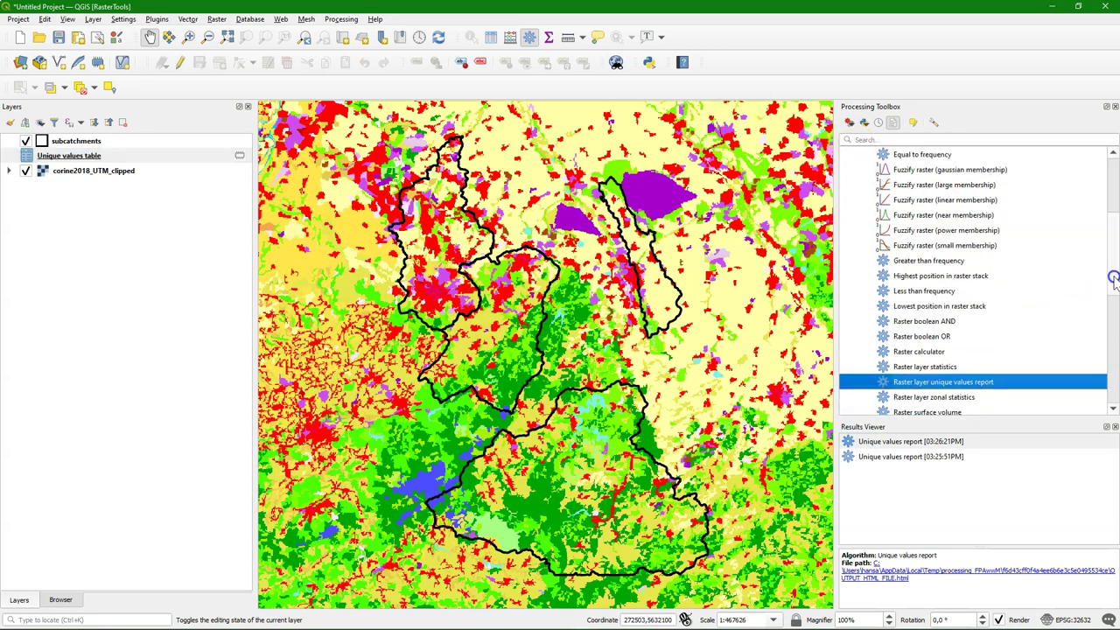
pyautogui.moveTo(1114, 280); pyautogui.dragTo(1114, 286)
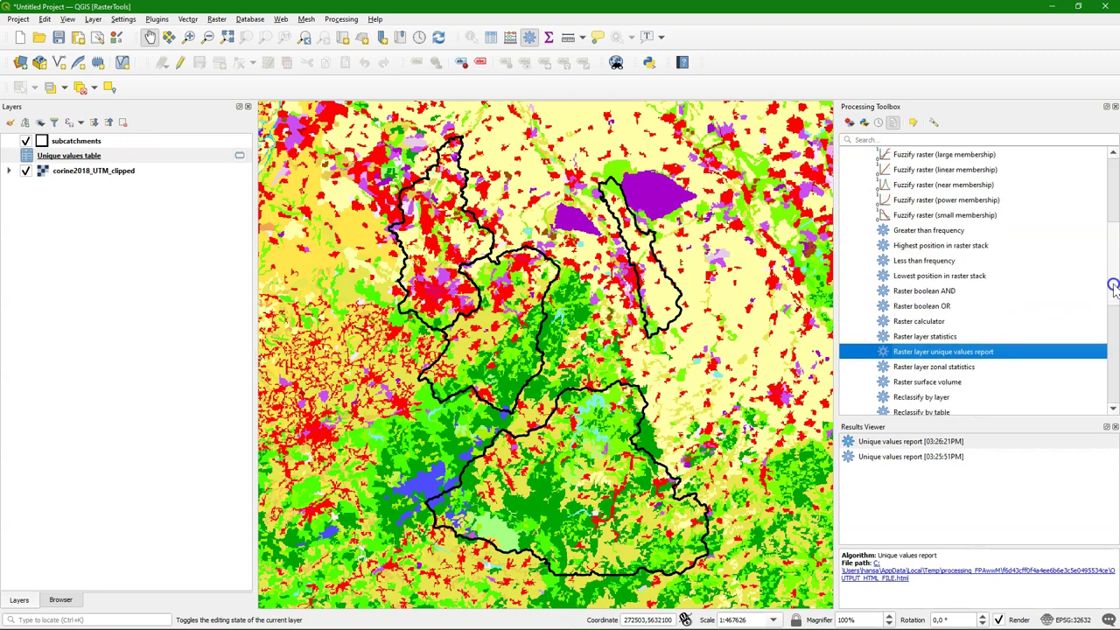
pyautogui.moveTo(1114, 293); pyautogui.dragTo(1111, 319)
pyautogui.click(918, 366)
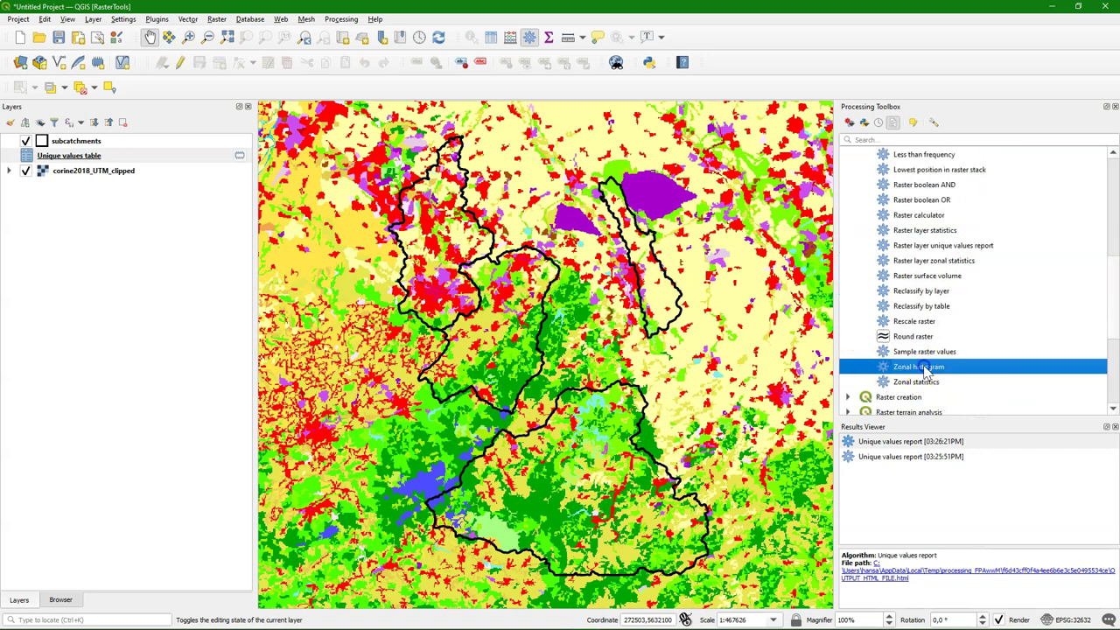
pyautogui.doubleClick(925, 368)
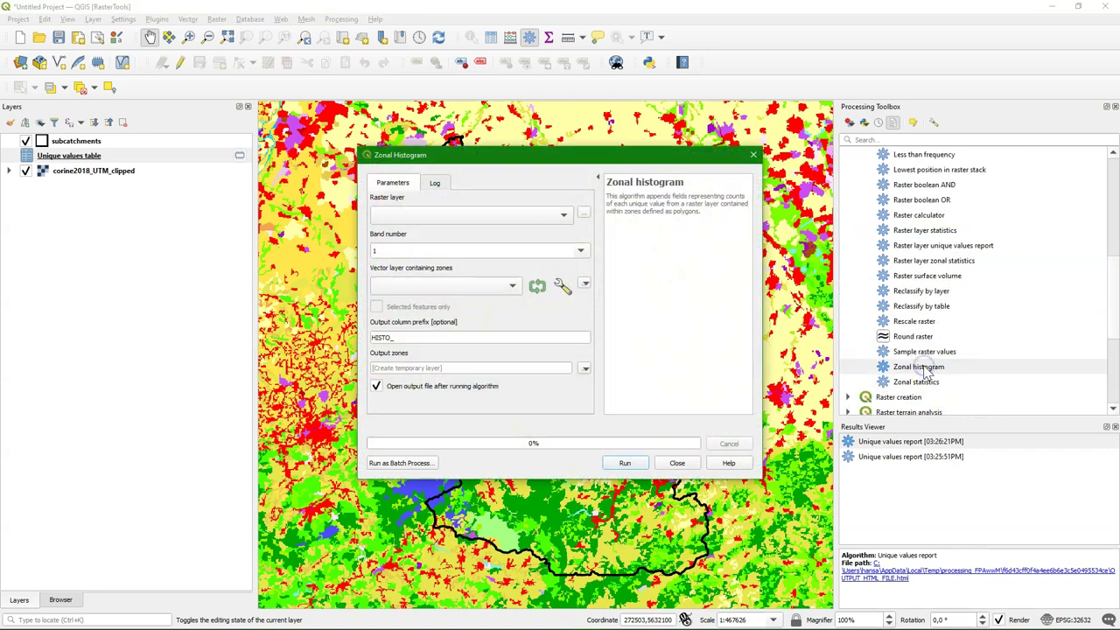
pyautogui.click(470, 221)
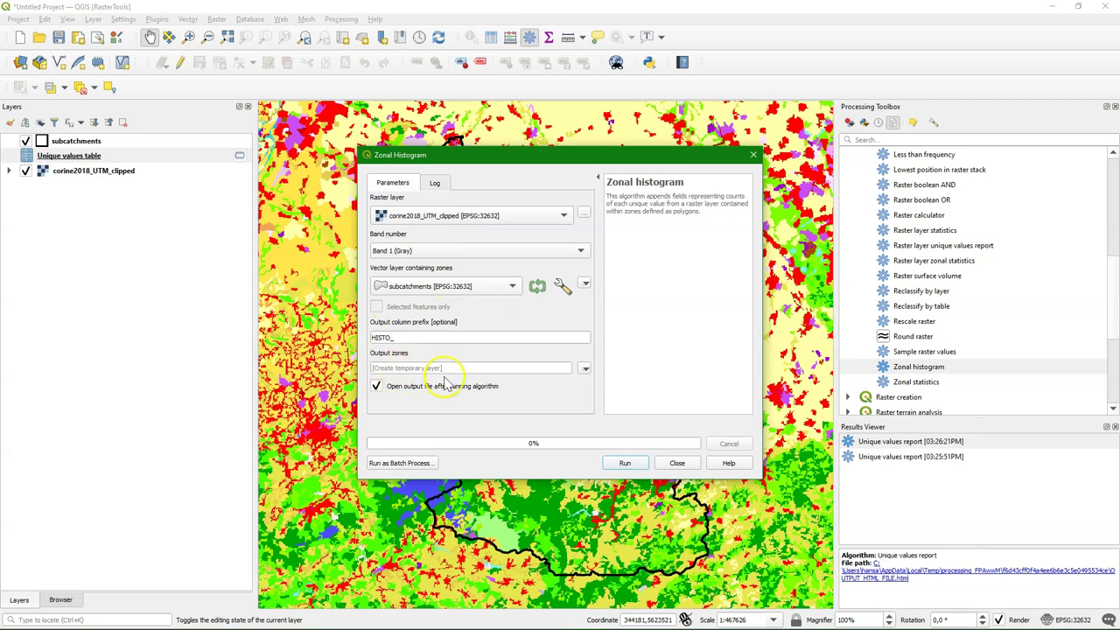
pyautogui.click(626, 463)
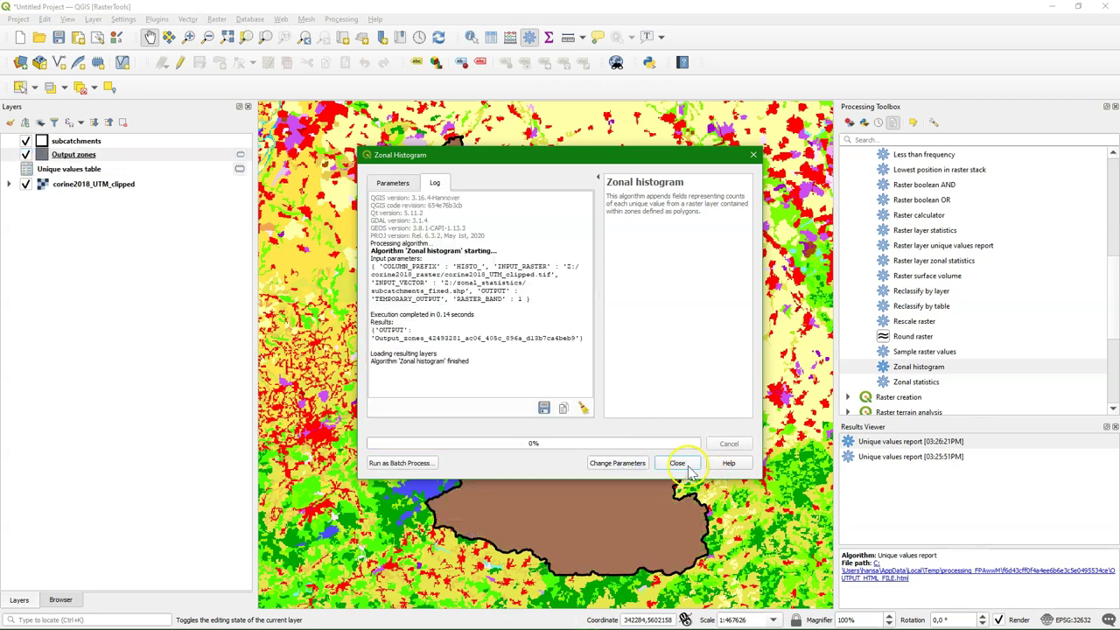
pyautogui.click(681, 463)
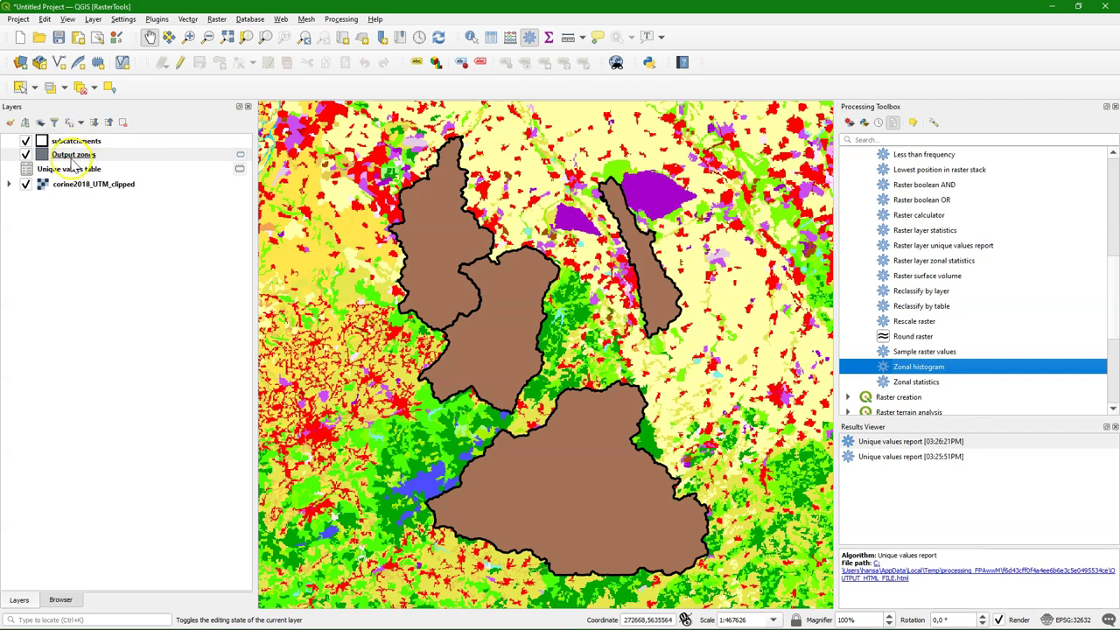
pyautogui.rightClick(77, 160)
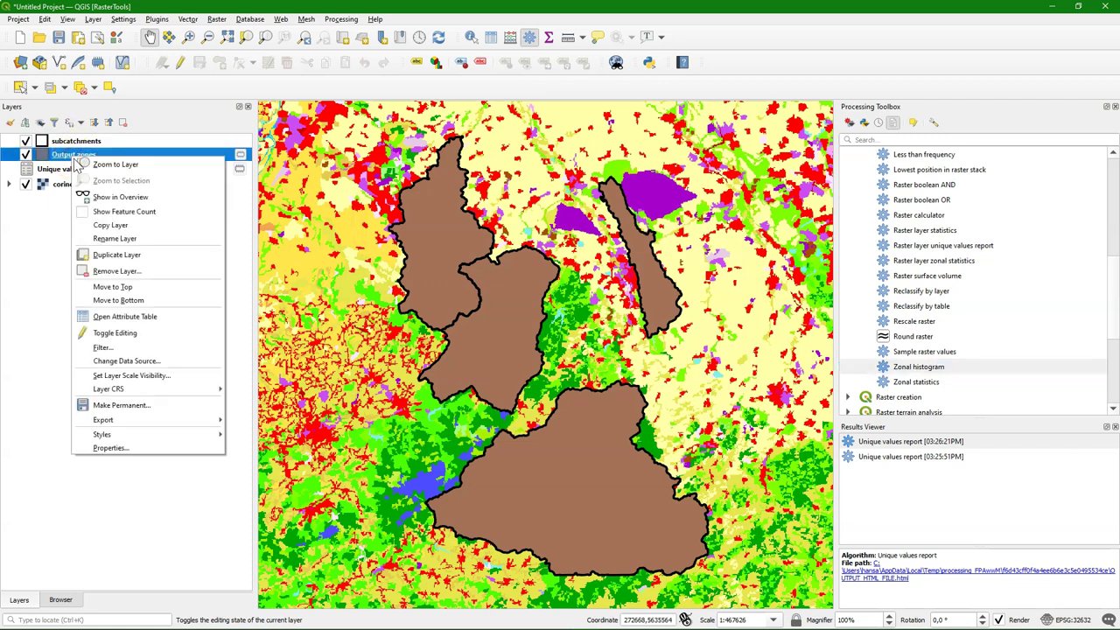
pyautogui.click(121, 316)
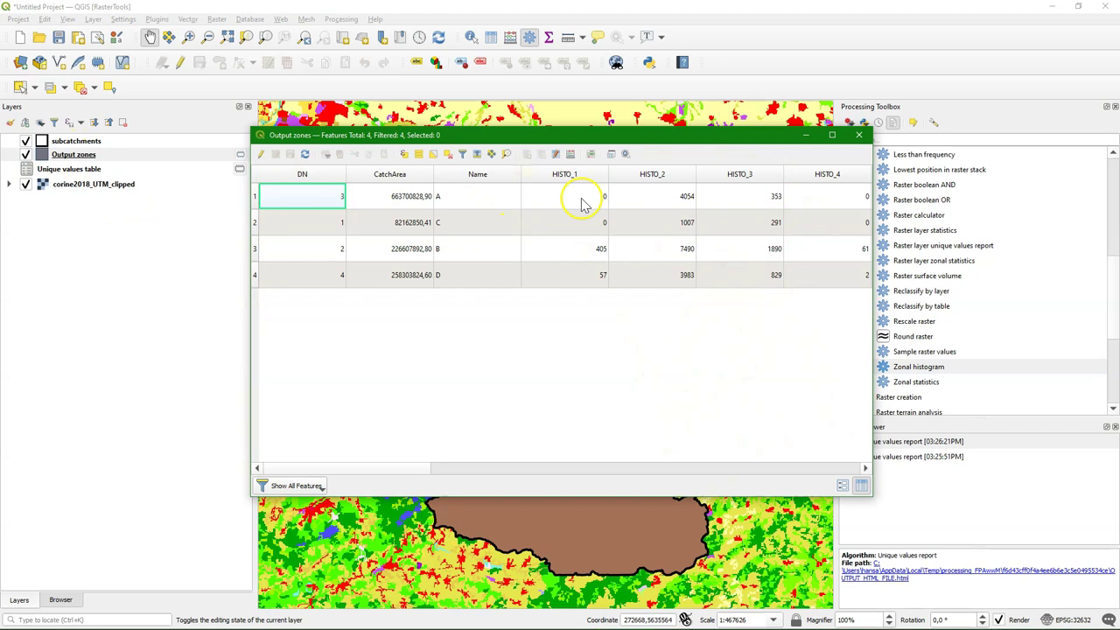
pyautogui.moveTo(871, 376); pyautogui.dragTo(969, 377)
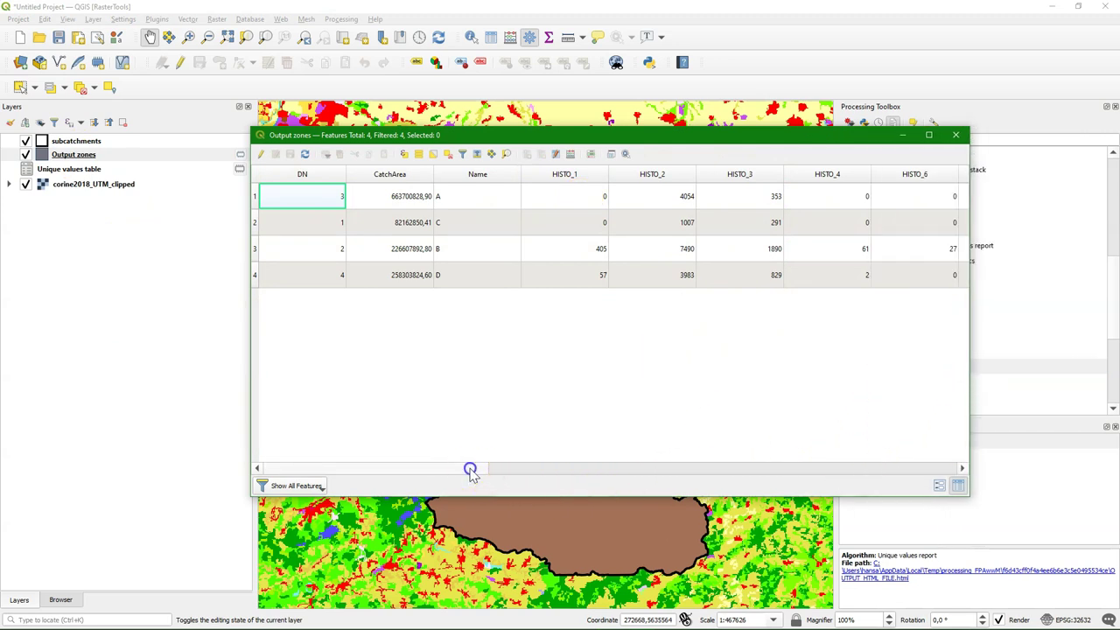
pyautogui.moveTo(471, 473); pyautogui.dragTo(939, 476)
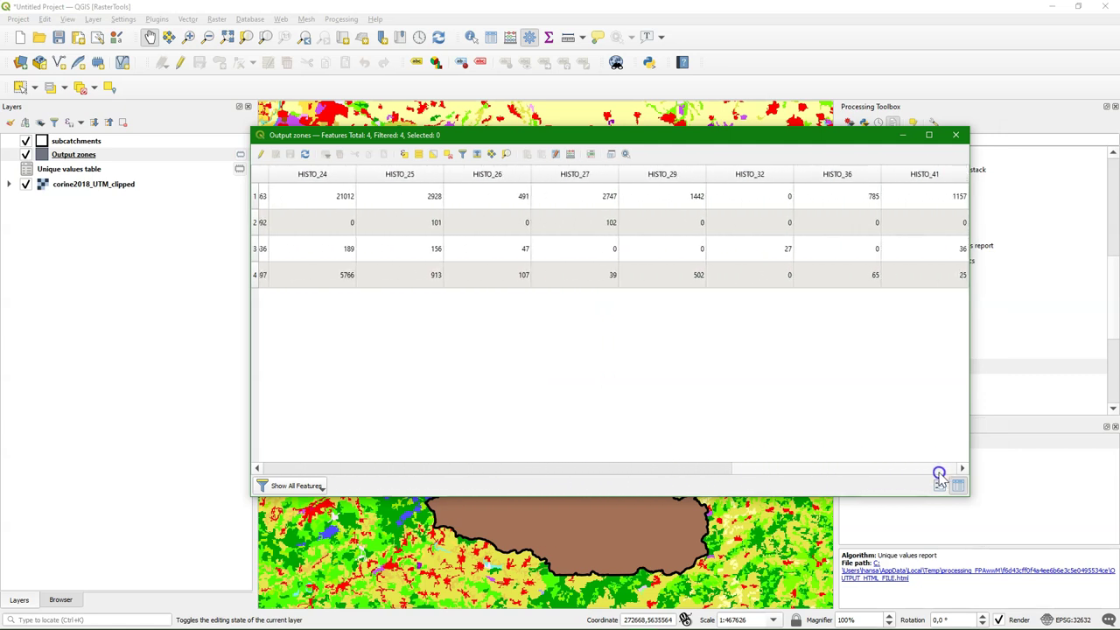
pyautogui.click(959, 138)
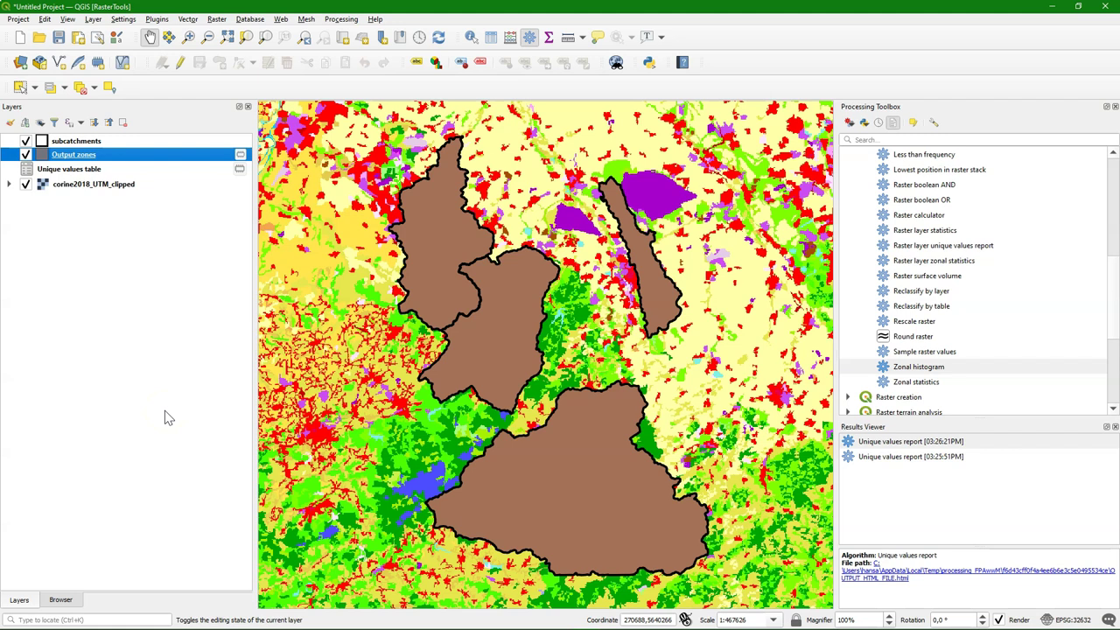
# - Close the Processing panels and select the Output zones layer above subcatchments
pyautogui.click(21, 603)
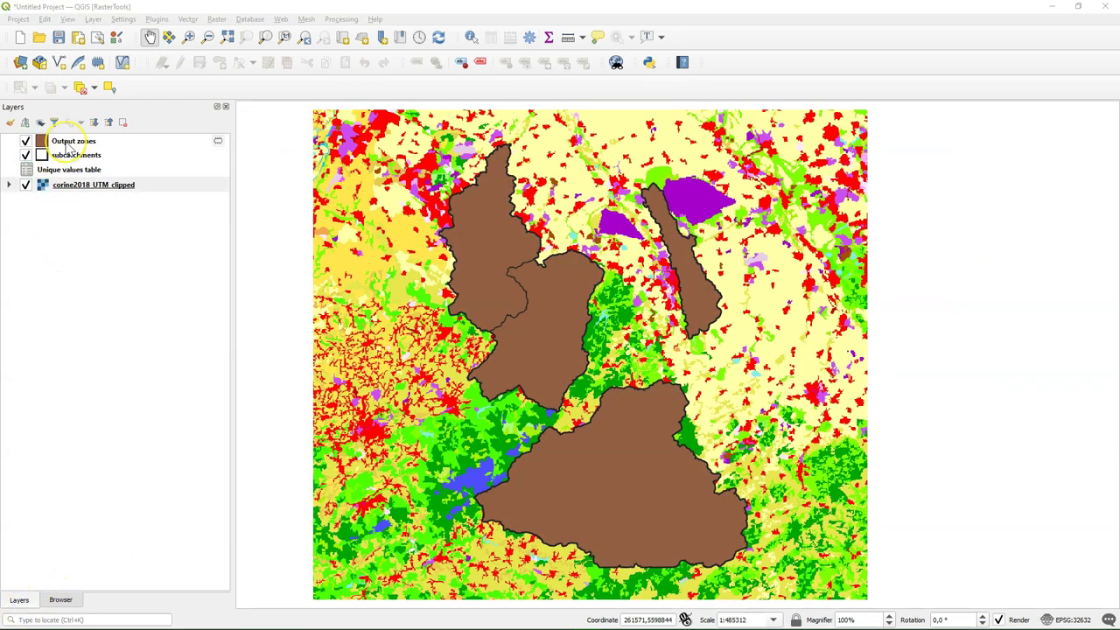
pyautogui.click(70, 142)
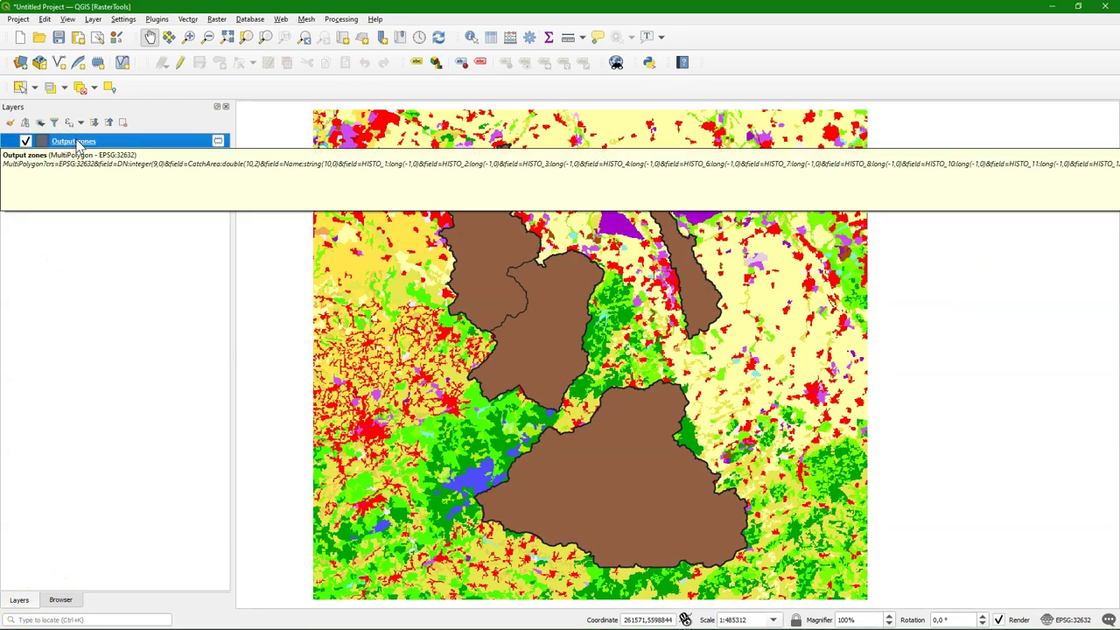
pyautogui.click(76, 293)
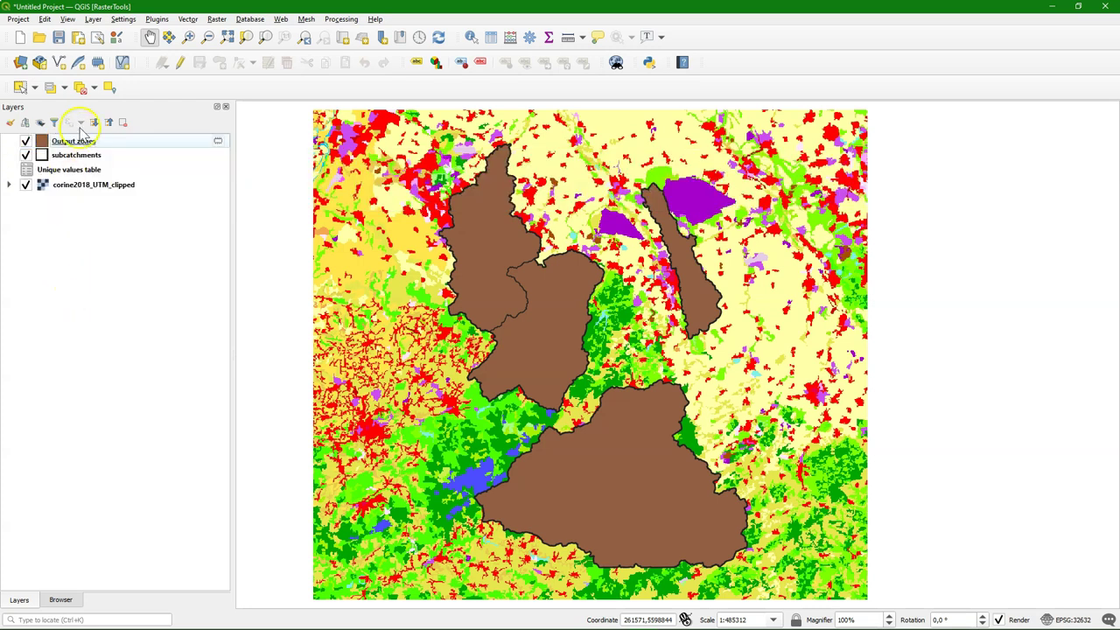
pyautogui.click(77, 143)
# - In Output zones' layer properties, make a Pie Chart diagram from fields HISTO_1 through HISTO_41
pyautogui.rightClick(77, 143)
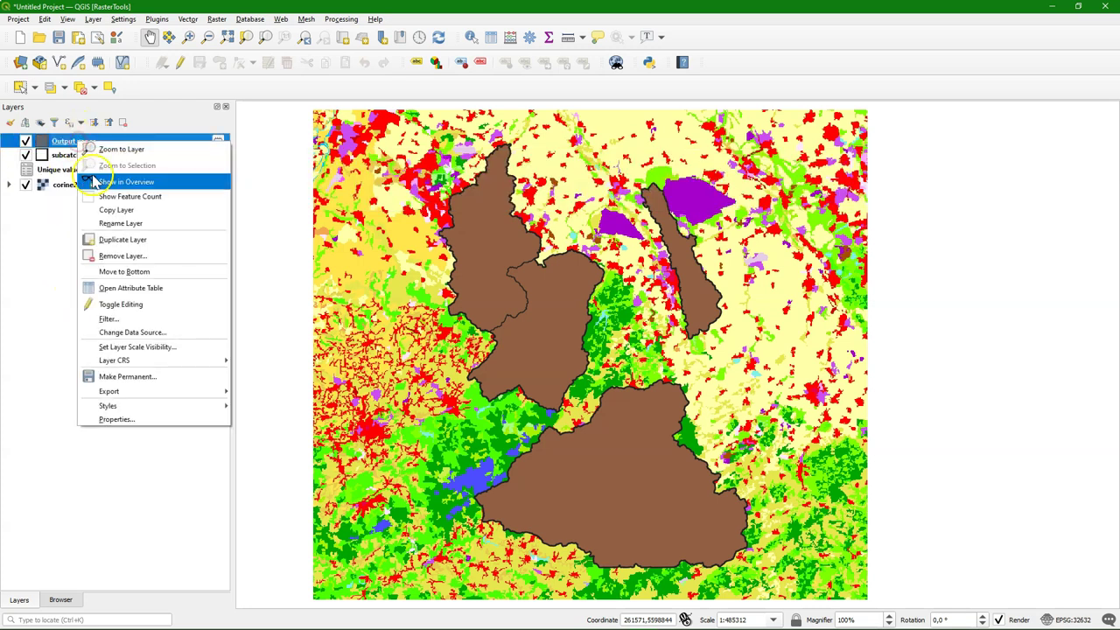
pyautogui.click(114, 419)
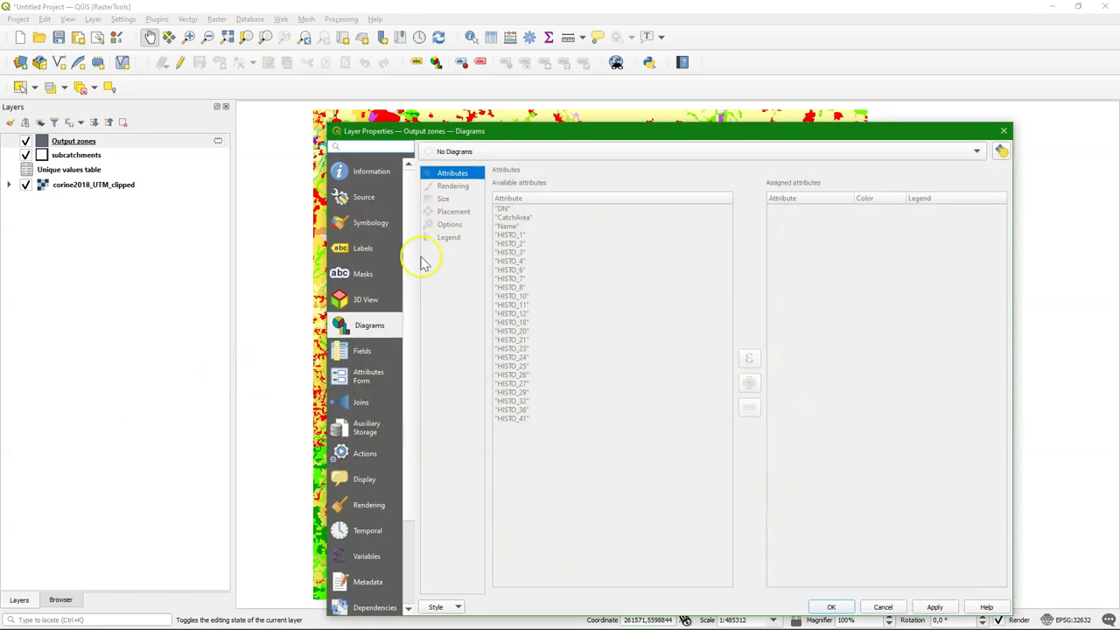
pyautogui.moveTo(459, 136); pyautogui.dragTo(429, 93)
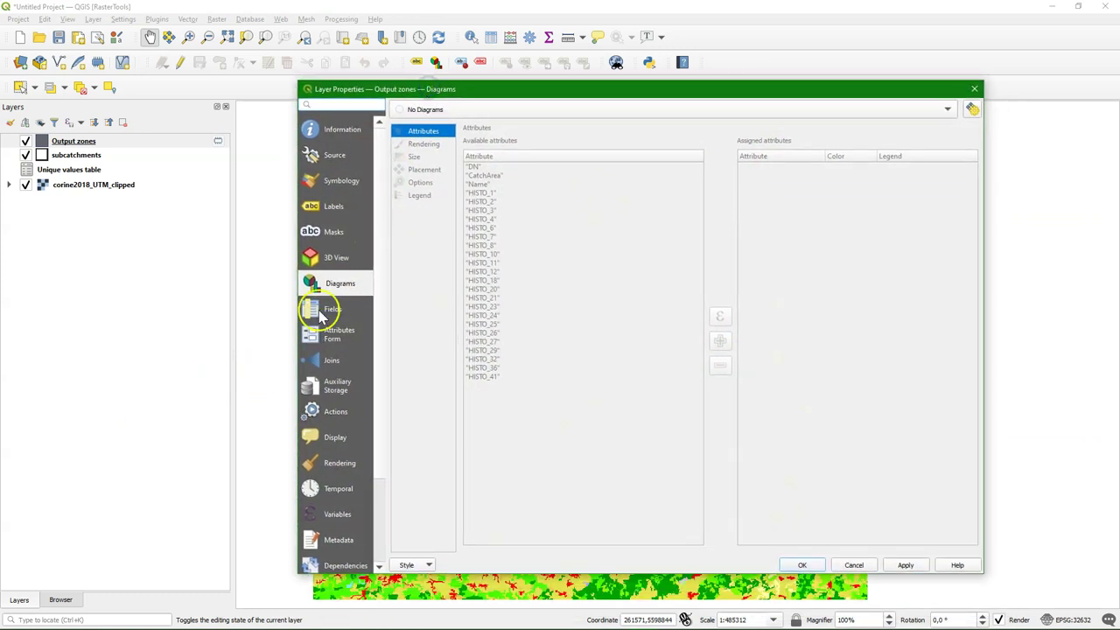
pyautogui.click(435, 111)
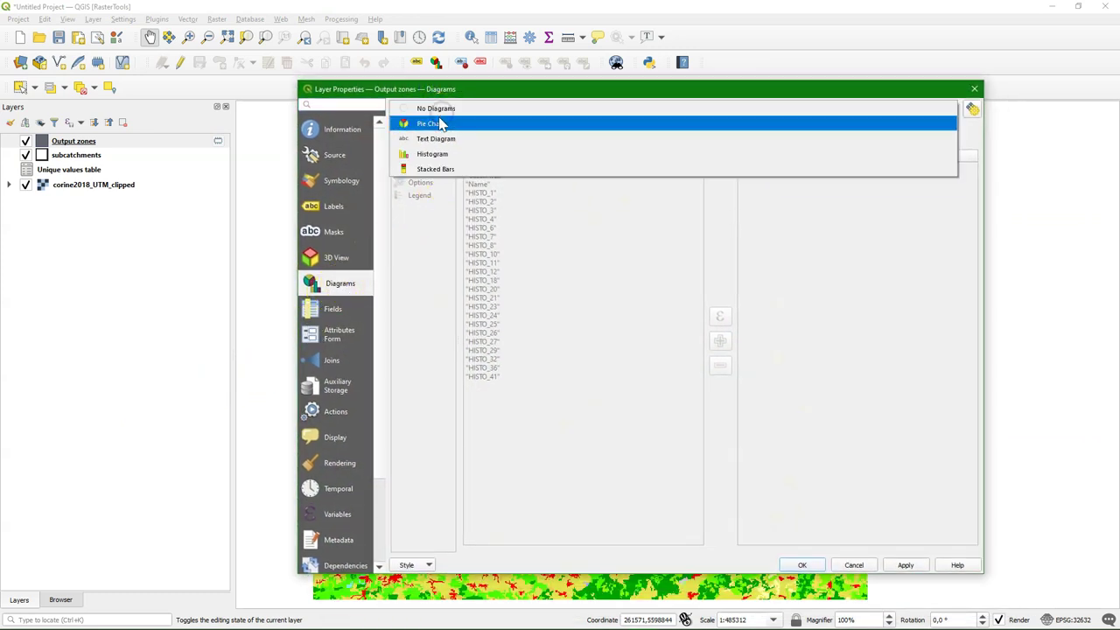
pyautogui.click(437, 122)
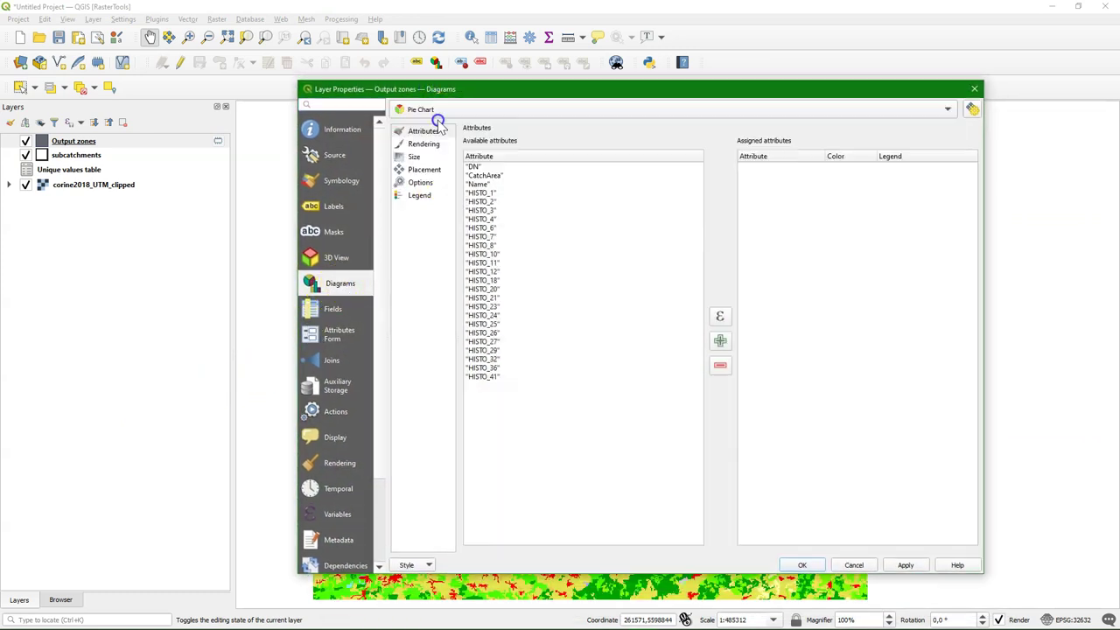
pyautogui.click(481, 192)
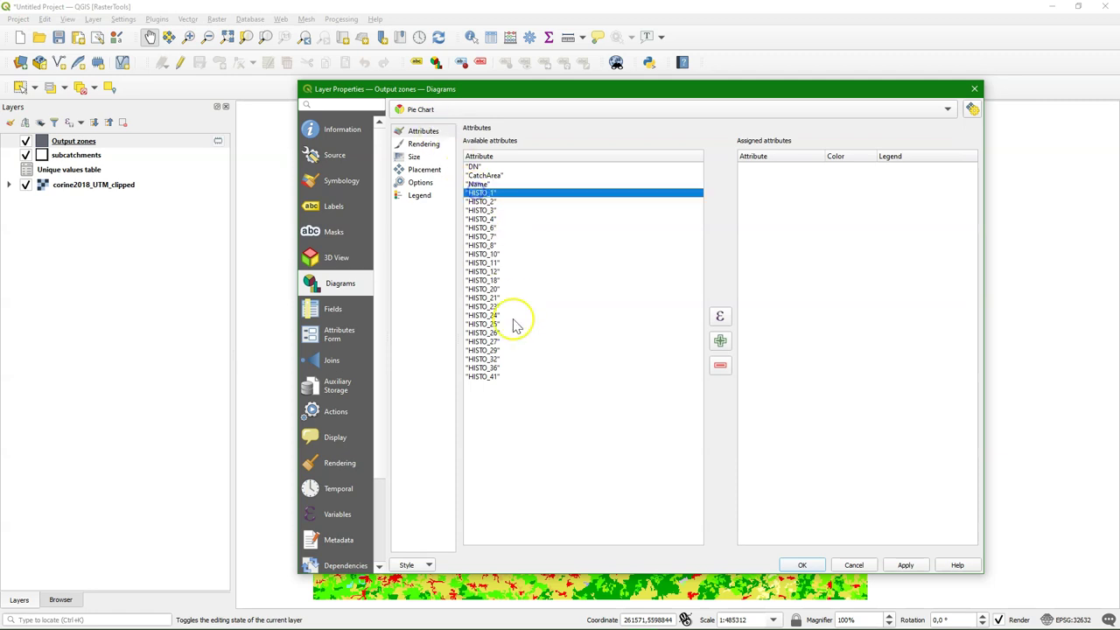
pyautogui.keyDown('shift'); pyautogui.click(490, 376); pyautogui.keyUp('shift')
pyautogui.click(720, 341)
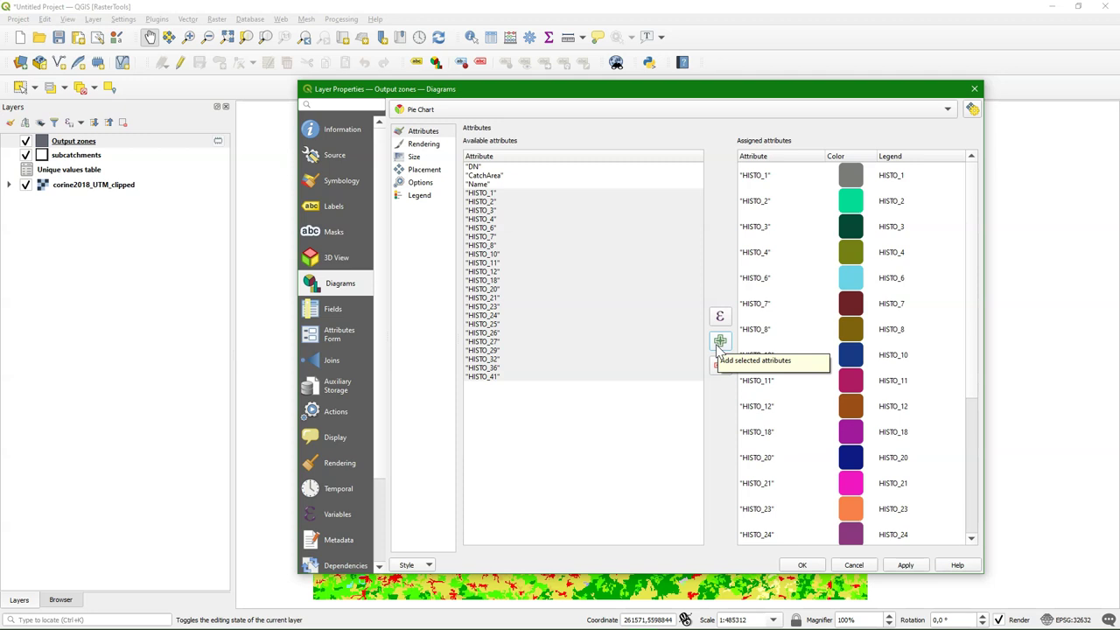
# - Check the pie chart's Rendering, Size, Placement, Options and Legend settings, then return to Attributes
pyautogui.click(419, 144)
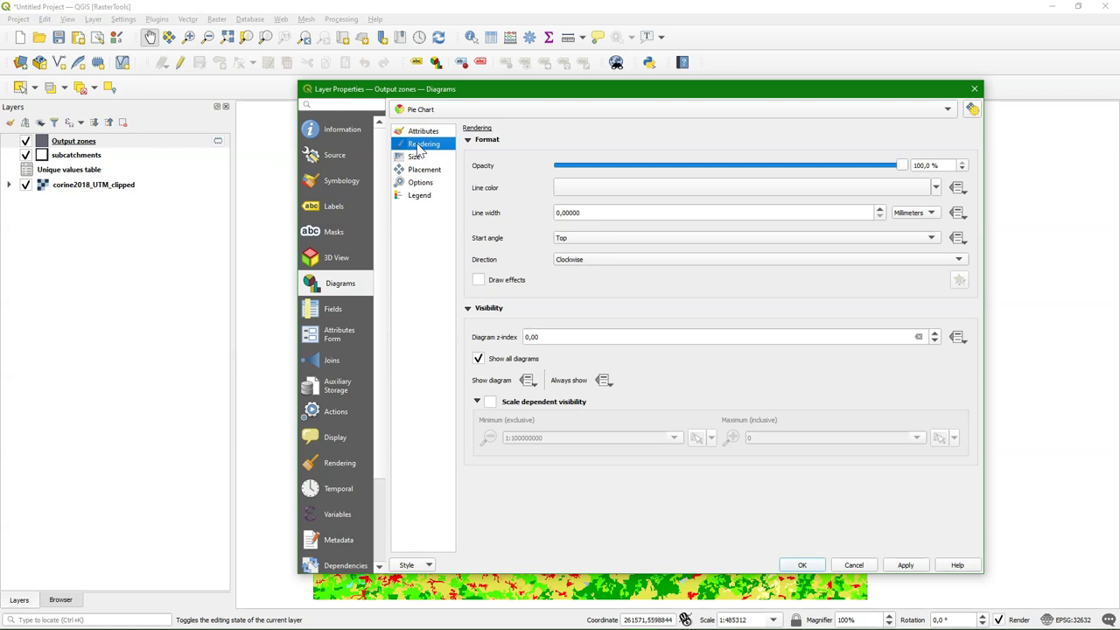
pyautogui.click(413, 158)
pyautogui.click(418, 172)
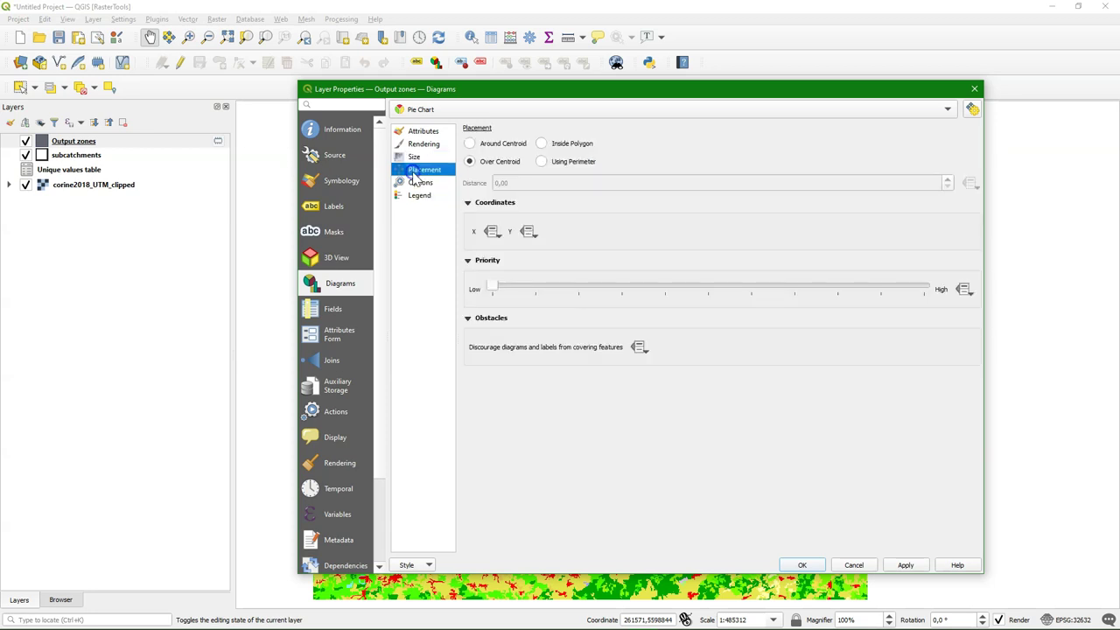
pyautogui.click(419, 183)
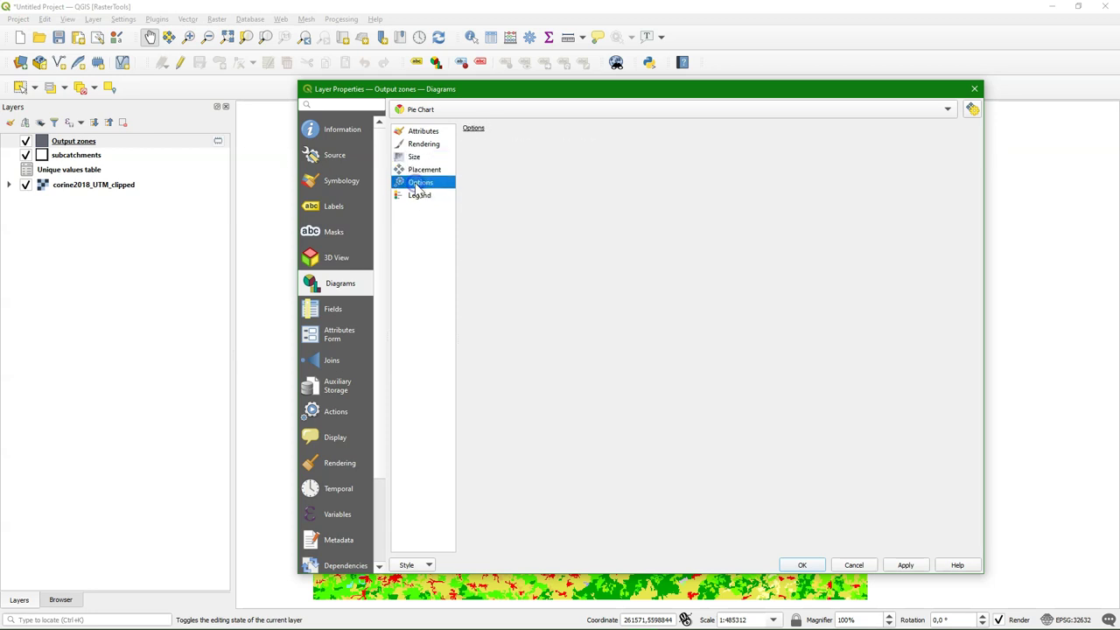
pyautogui.click(418, 195)
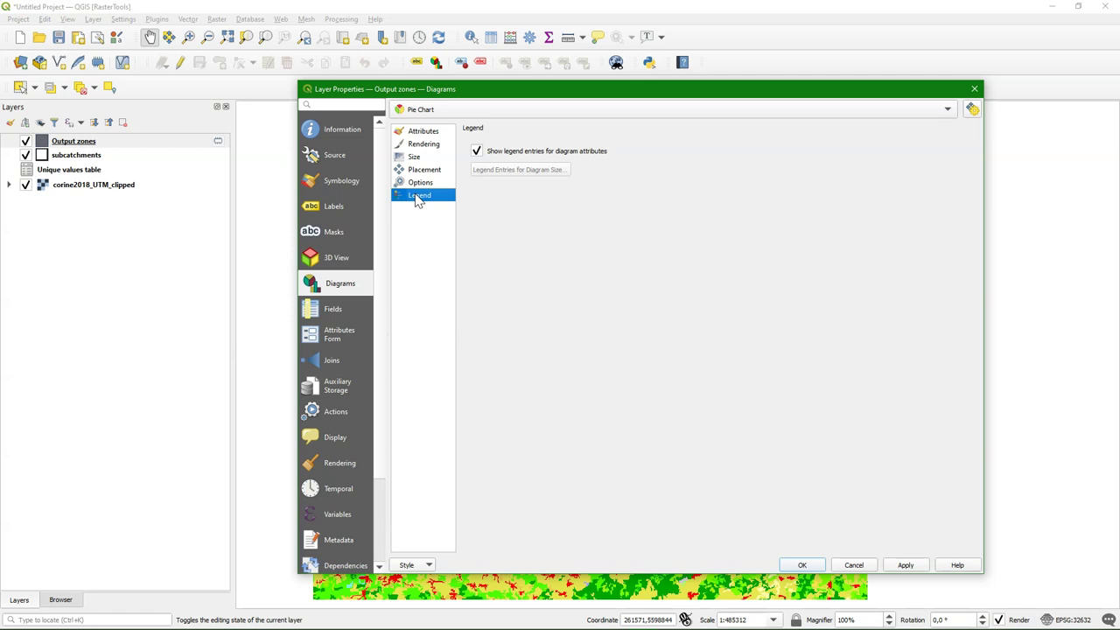
pyautogui.click(416, 195)
pyautogui.click(416, 133)
# - Apply the pie chart diagrams so each of the four subcatchments shows its land-cover pie
pyautogui.click(801, 565)
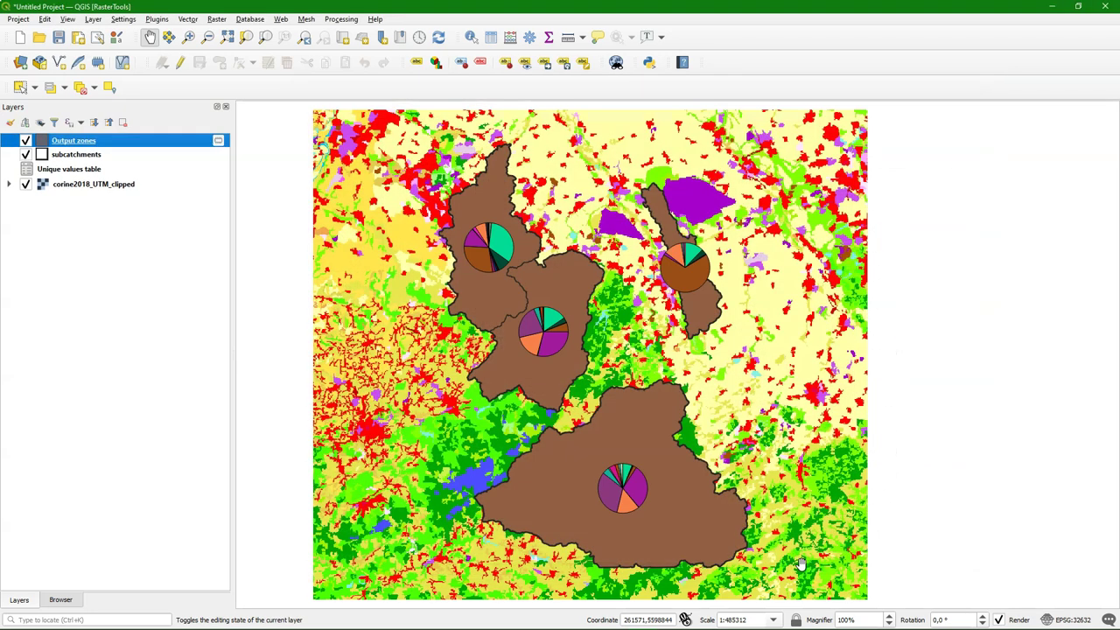